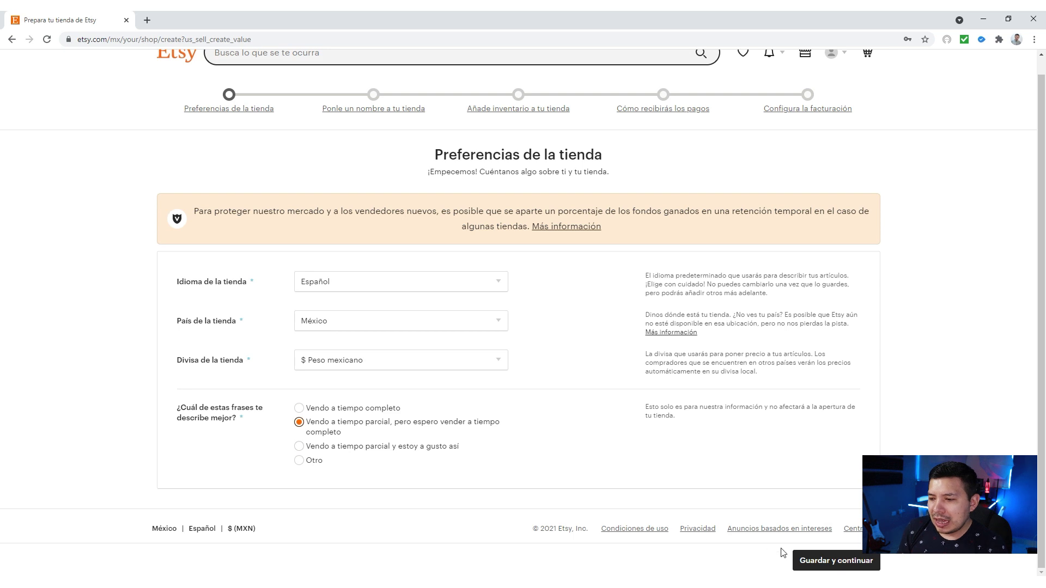
# Save the shop preferences and name the shop PruebaLordecommerce, declining to store the password in the browser.
pyautogui.click(806, 561)
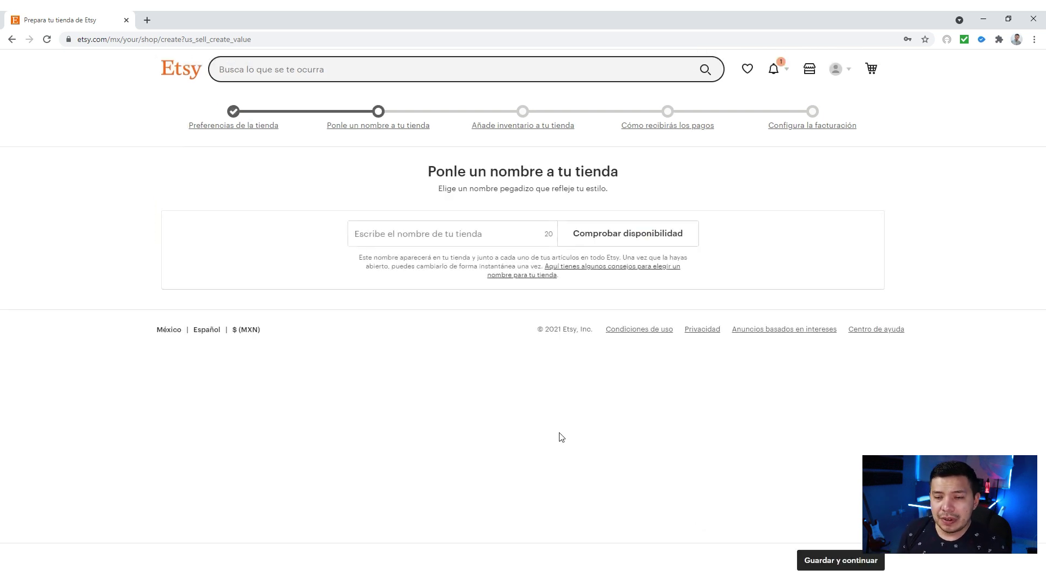
pyautogui.click(431, 240)
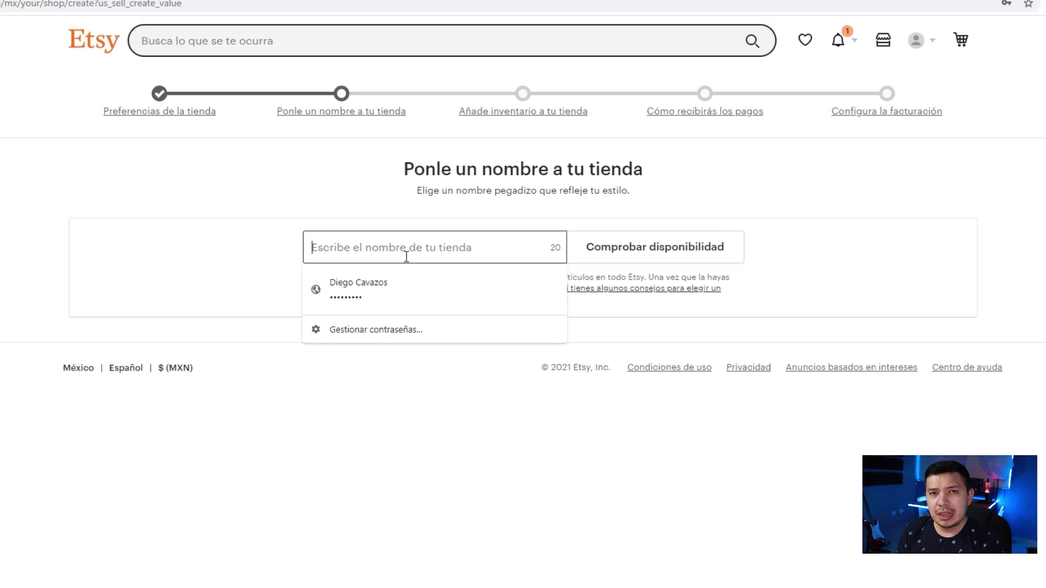
pyautogui.write('Prueba L')
pyautogui.press('BackSpace')
pyautogui.press('BackSpace')
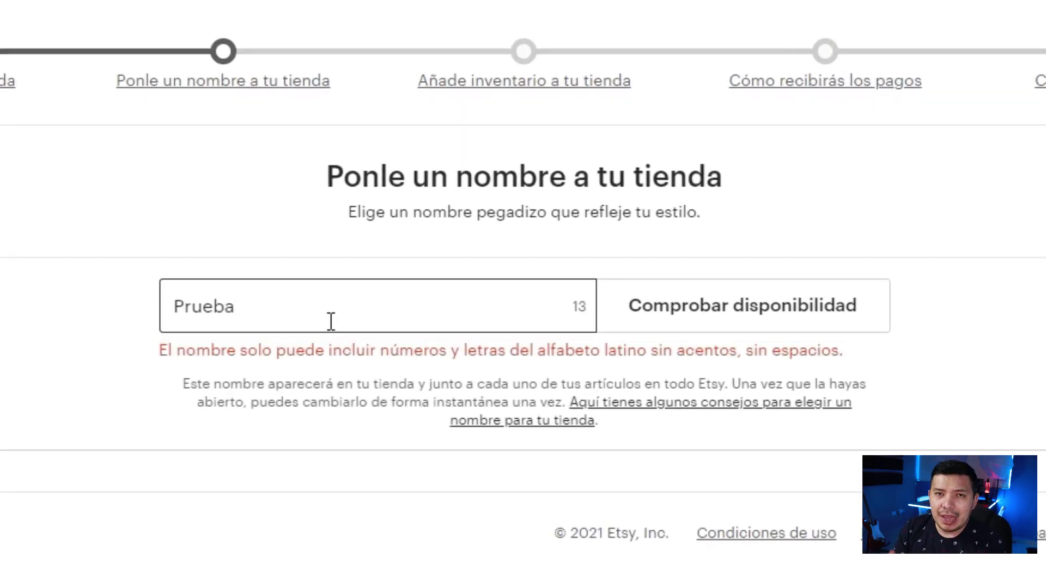
pyautogui.write('Lordecommerce')
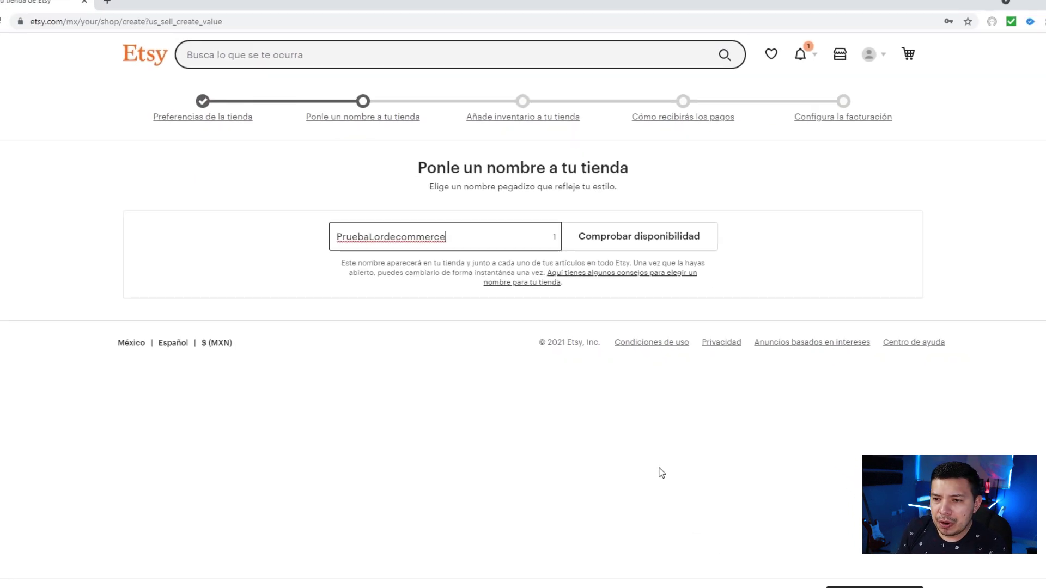
pyautogui.click(866, 587)
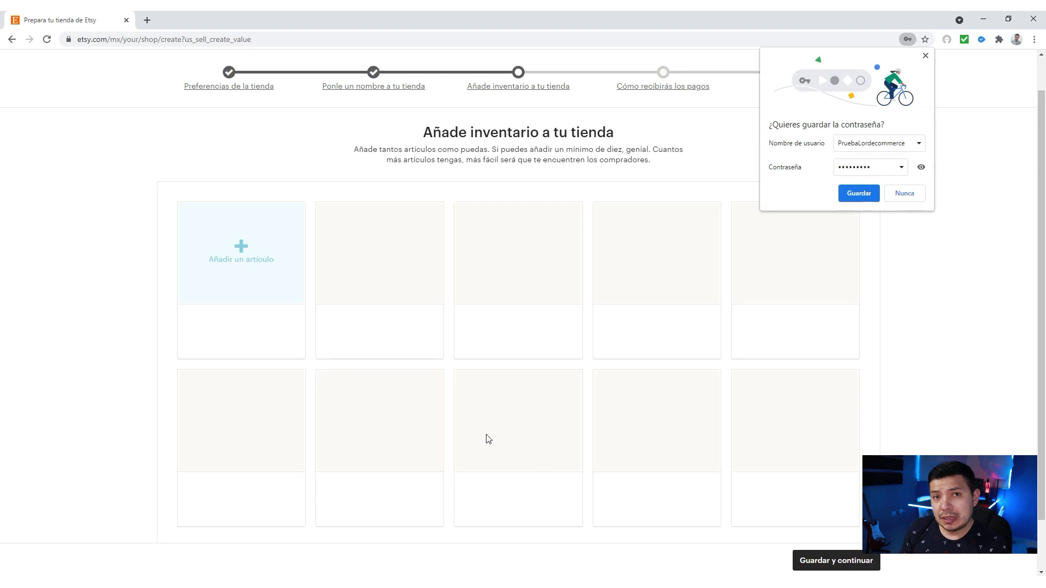
pyautogui.click(902, 196)
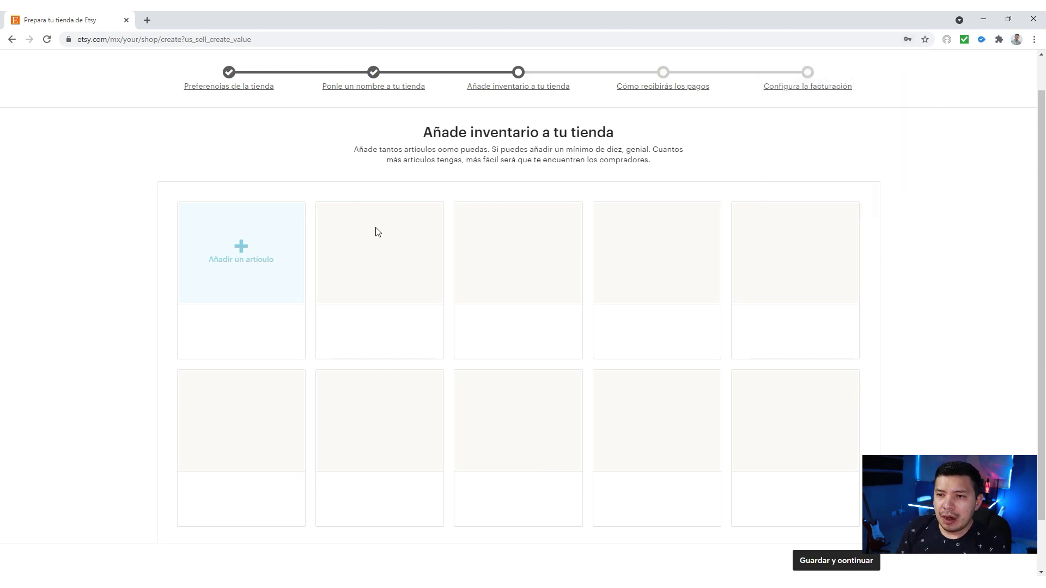
# Start a new listing and add the full view of the red backpack from Curso de Marketplaces as its first photo.
pyautogui.click(249, 268)
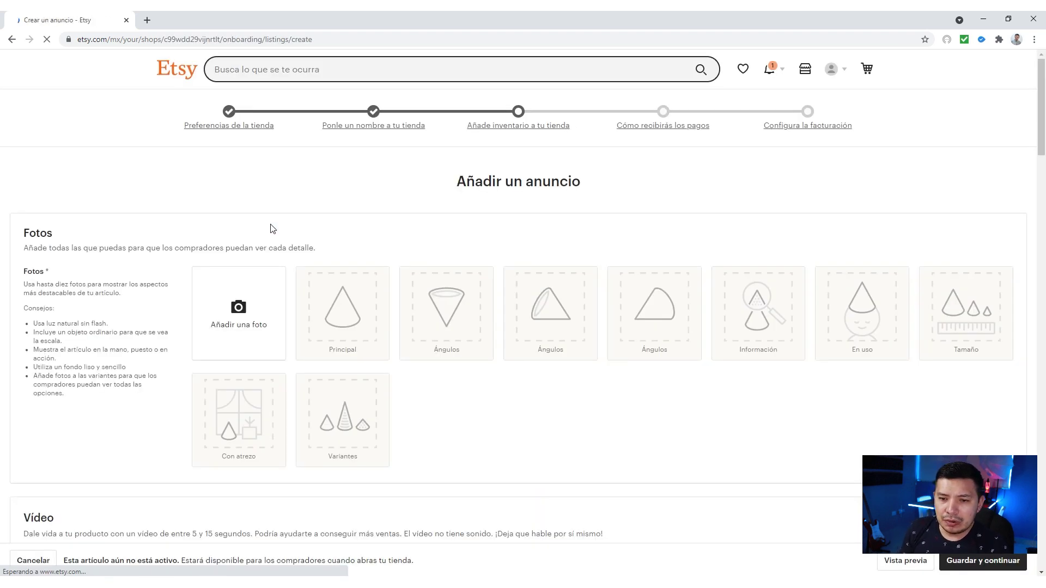
pyautogui.click(252, 316)
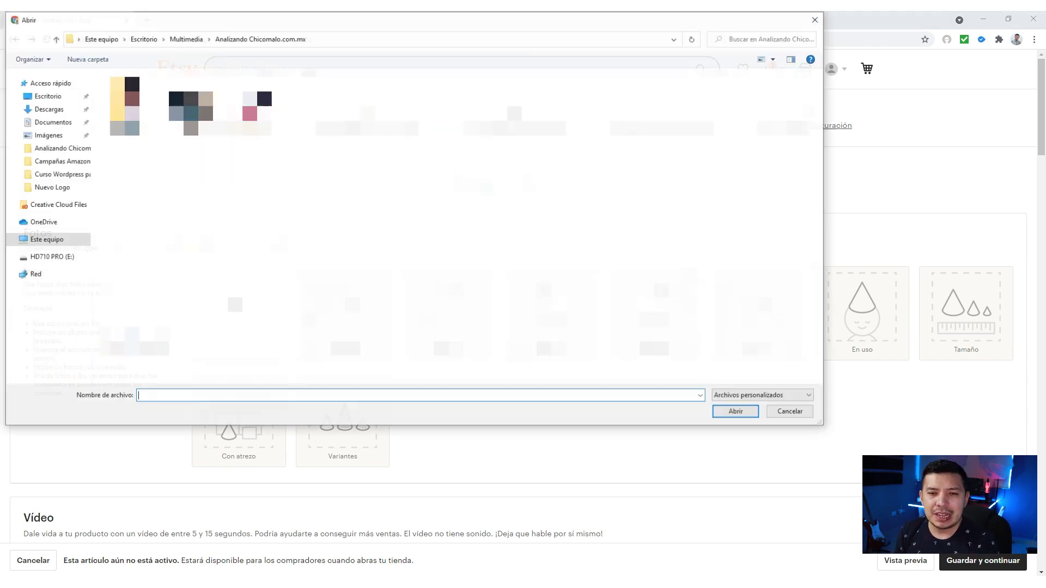
pyautogui.click(54, 96)
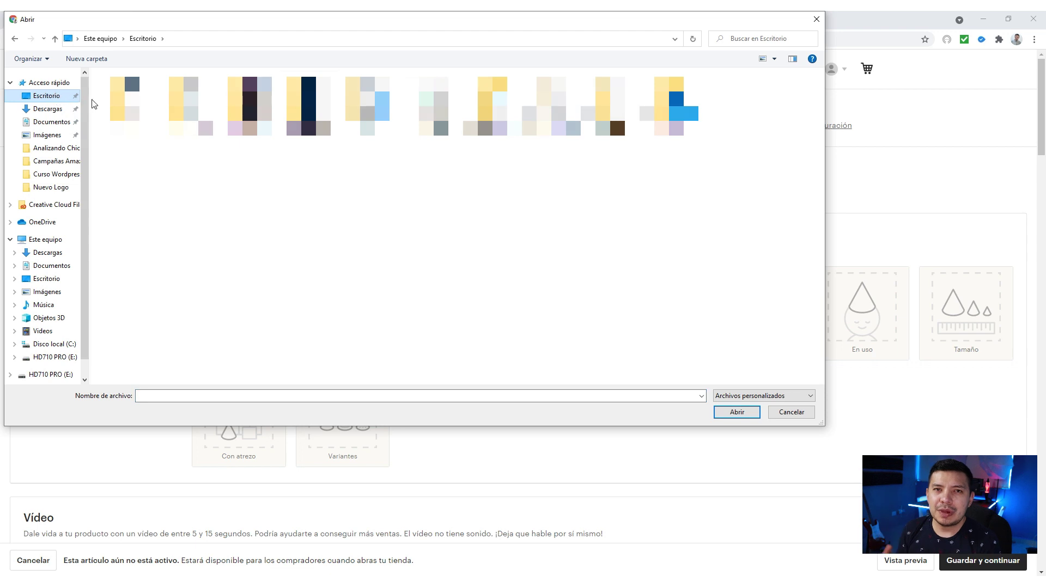
pyautogui.doubleClick(109, 101)
pyautogui.click(301, 109)
pyautogui.click(737, 412)
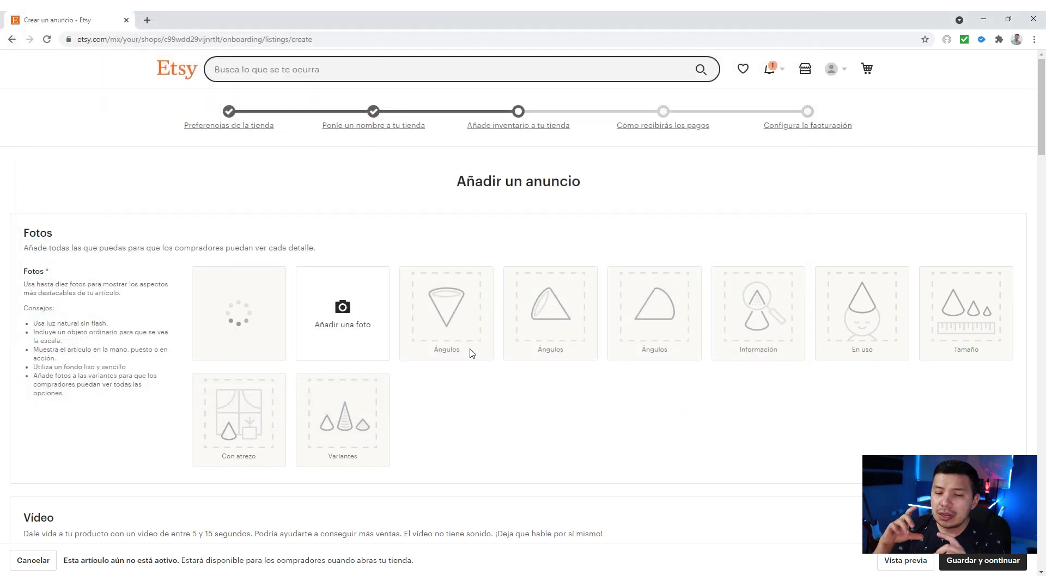
# Add the images Detalle 1 and Detalle 2 as the second and third photos of the listing.
pyautogui.click(345, 316)
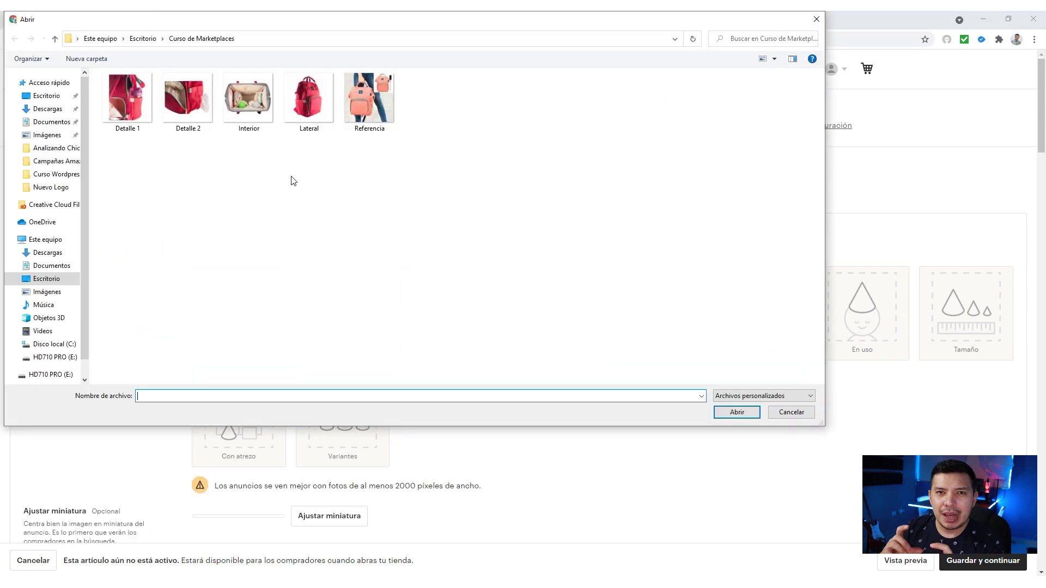
pyautogui.click(133, 105)
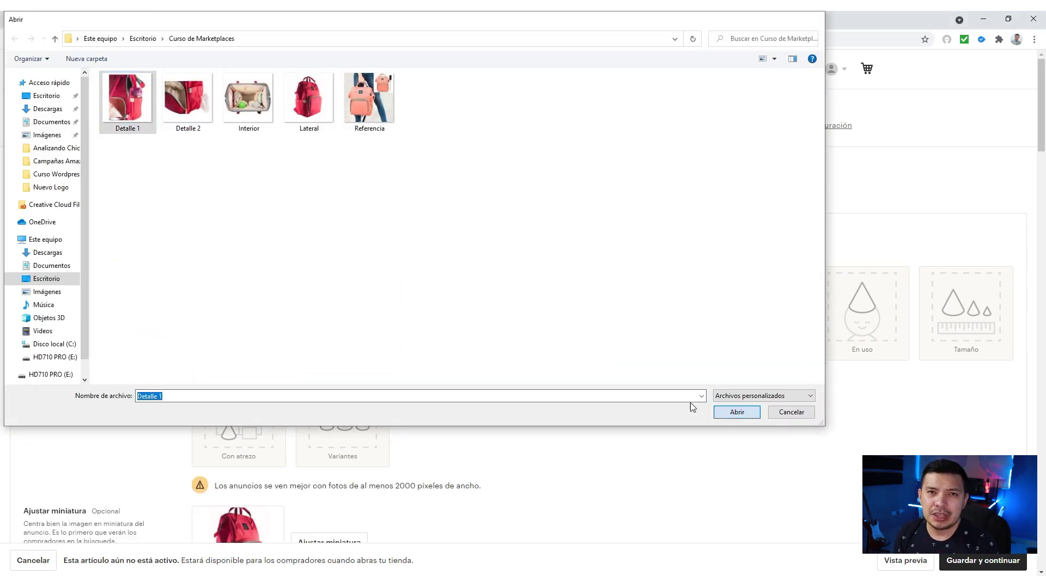
pyautogui.click(736, 411)
pyautogui.click(448, 315)
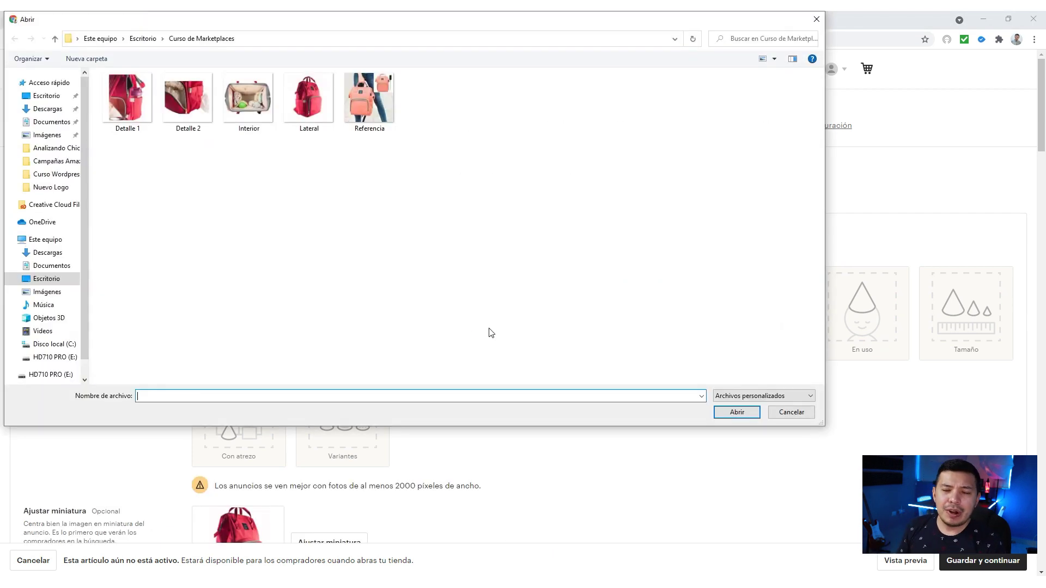
pyautogui.click(188, 101)
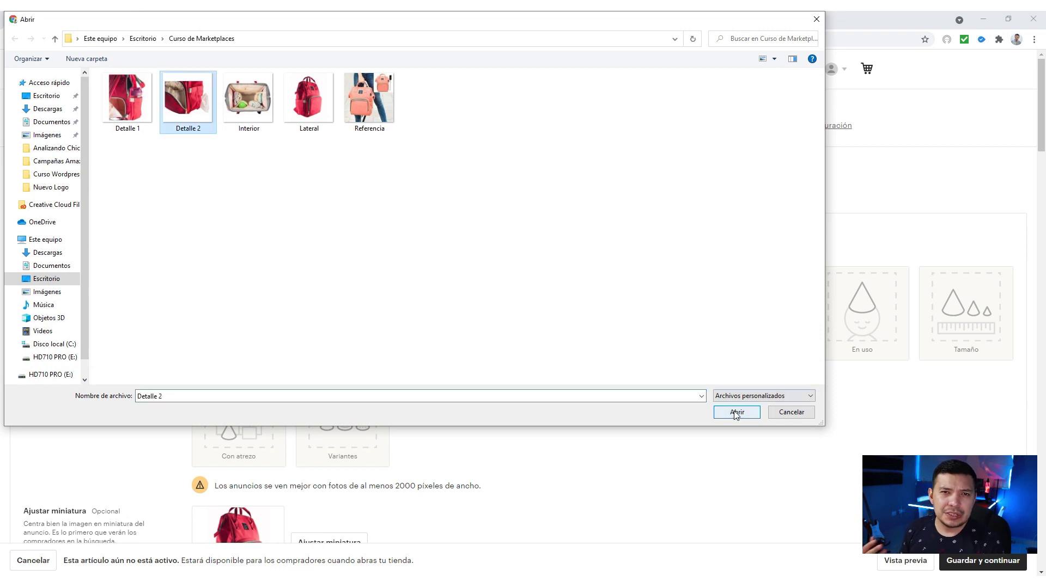
pyautogui.click(737, 413)
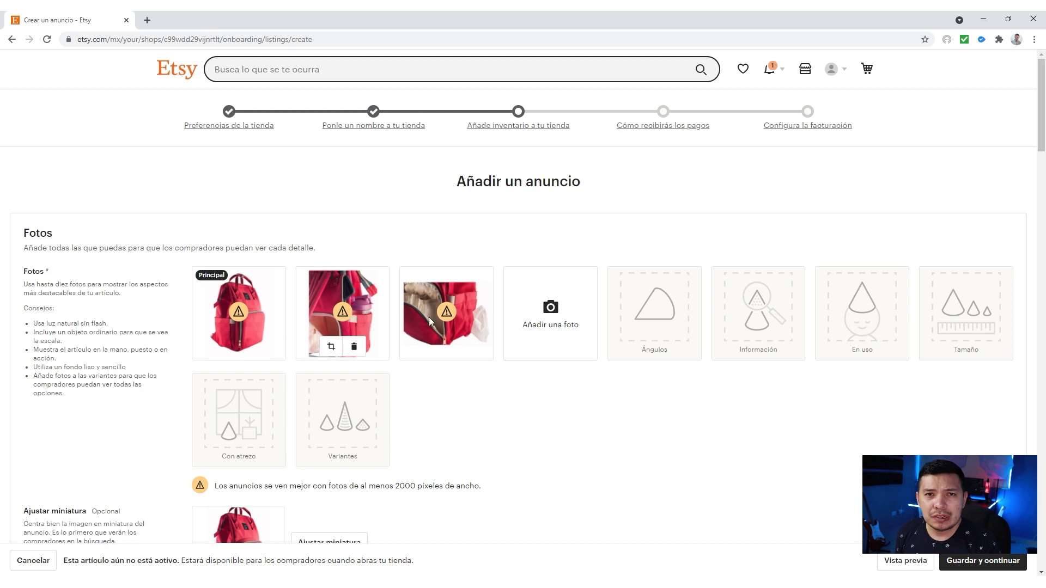
# Add the images Lateral and Referencia as the fourth and fifth photos of the listing.
pyautogui.click(547, 322)
pyautogui.click(308, 99)
pyautogui.click(737, 412)
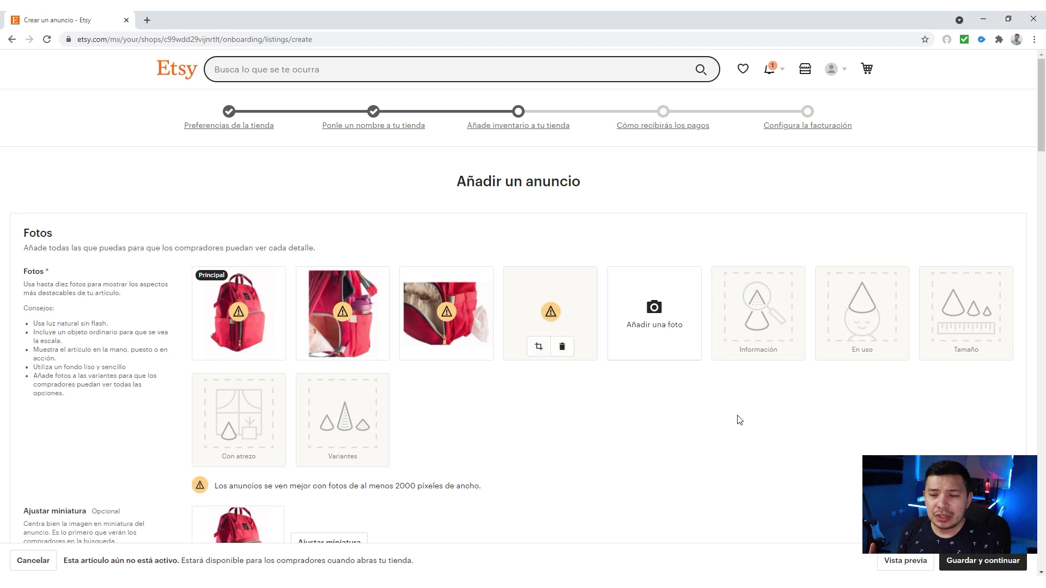
pyautogui.click(667, 325)
pyautogui.click(377, 111)
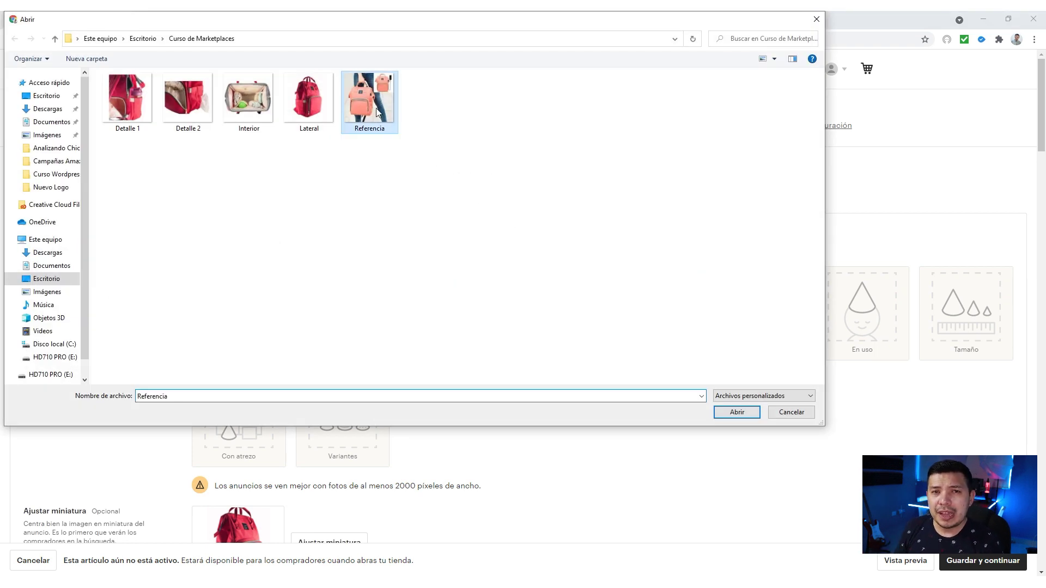
pyautogui.click(737, 413)
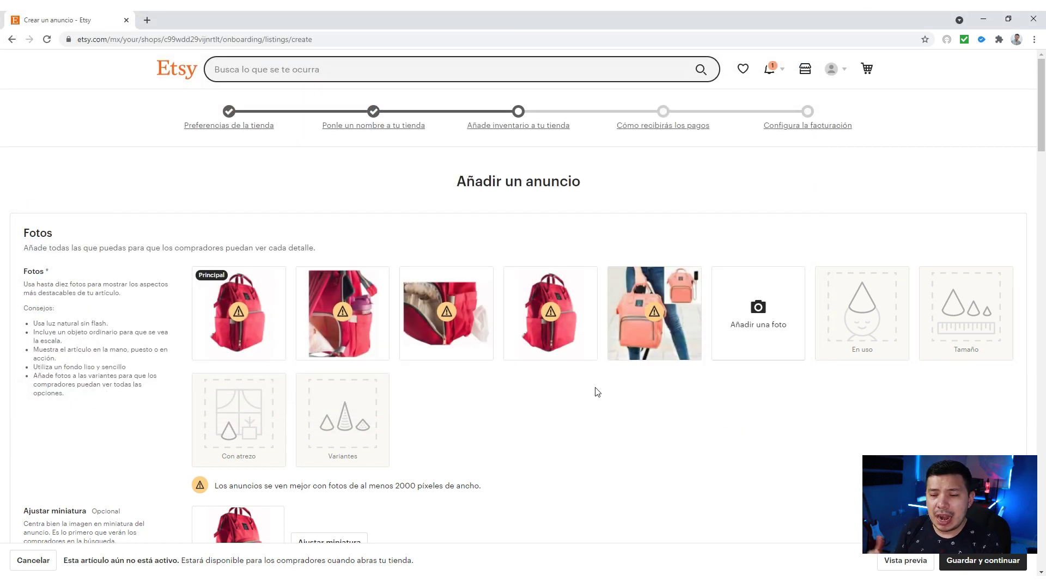
# Enter "Mochila Pañalera Moderna" as the listing title.
pyautogui.scroll(-1, 597, 392)
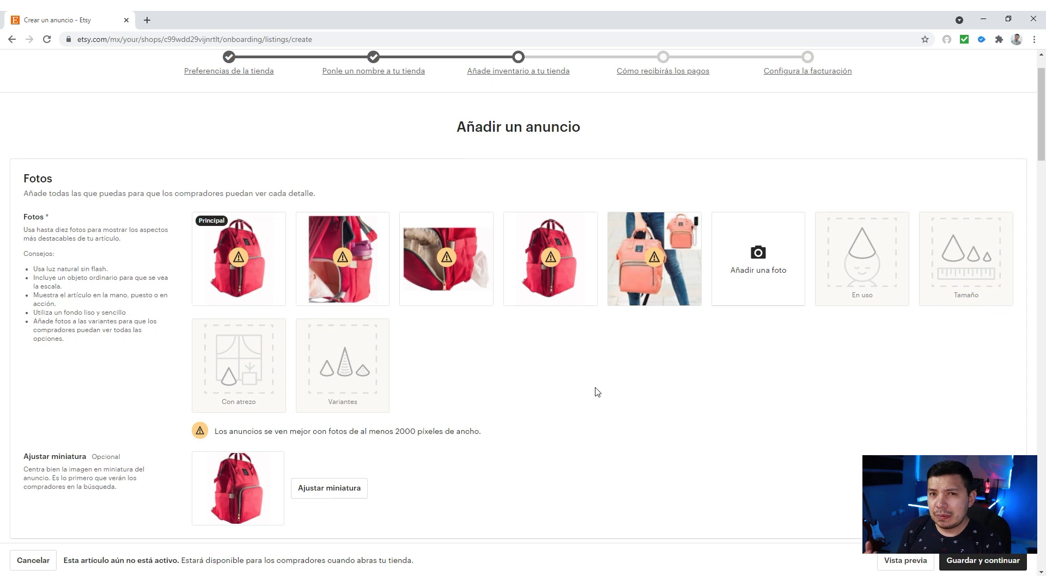
pyautogui.scroll(-1, 597, 392)
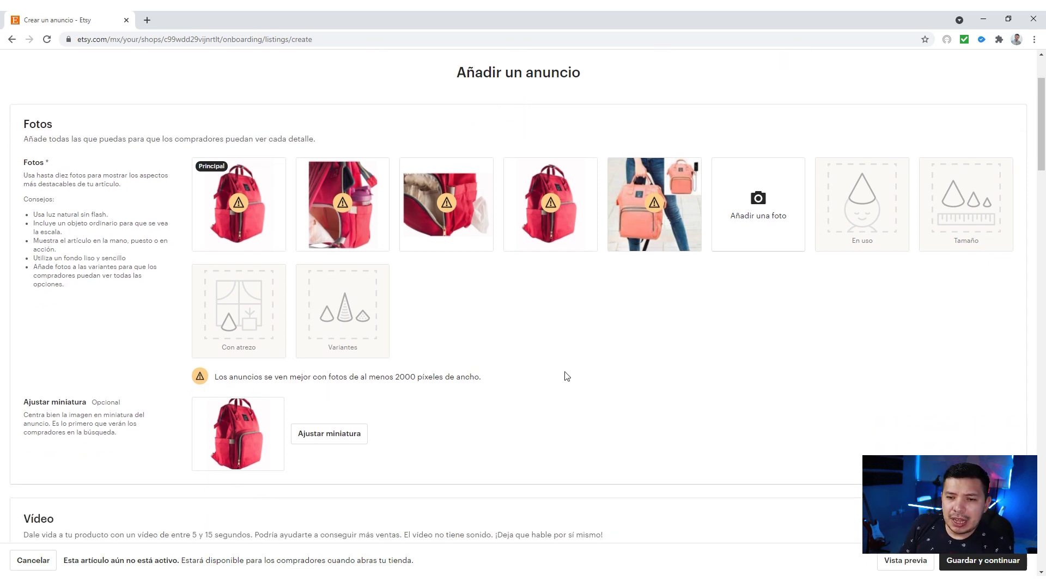
pyautogui.scroll(-5, 567, 376)
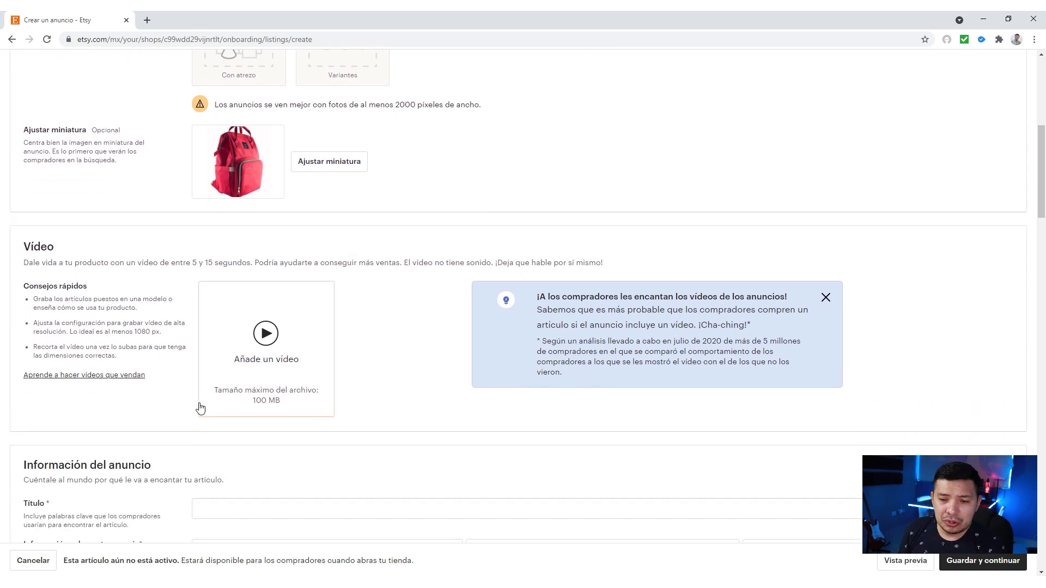
pyautogui.scroll(-6, 428, 385)
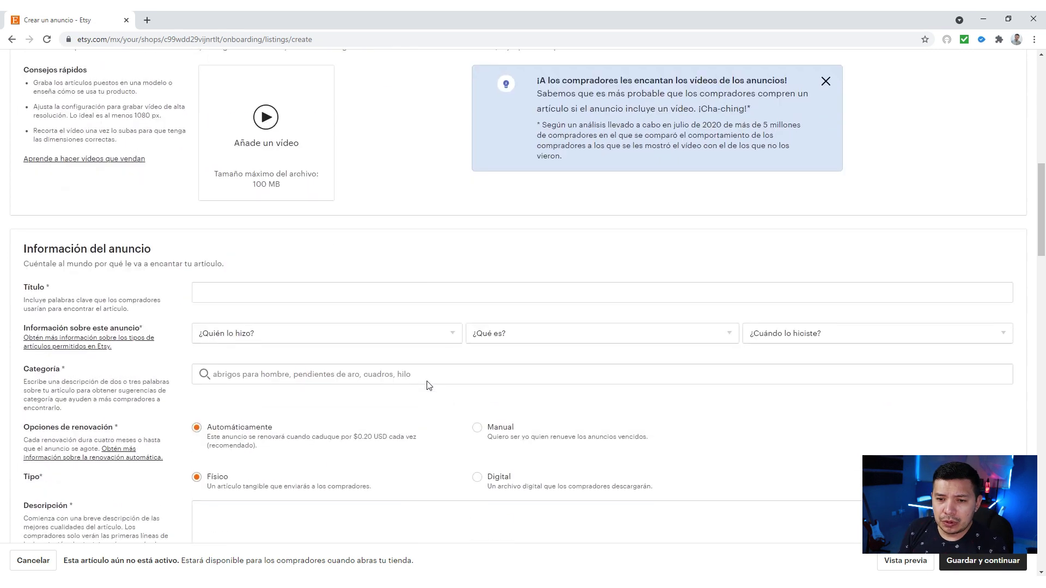
pyautogui.scroll(-1, 428, 385)
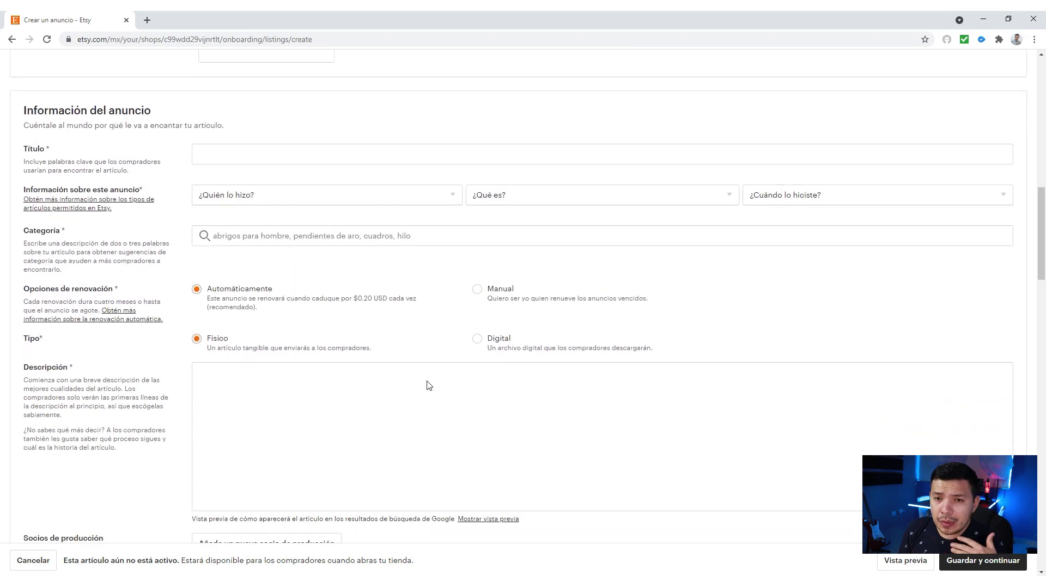
pyautogui.click(229, 126)
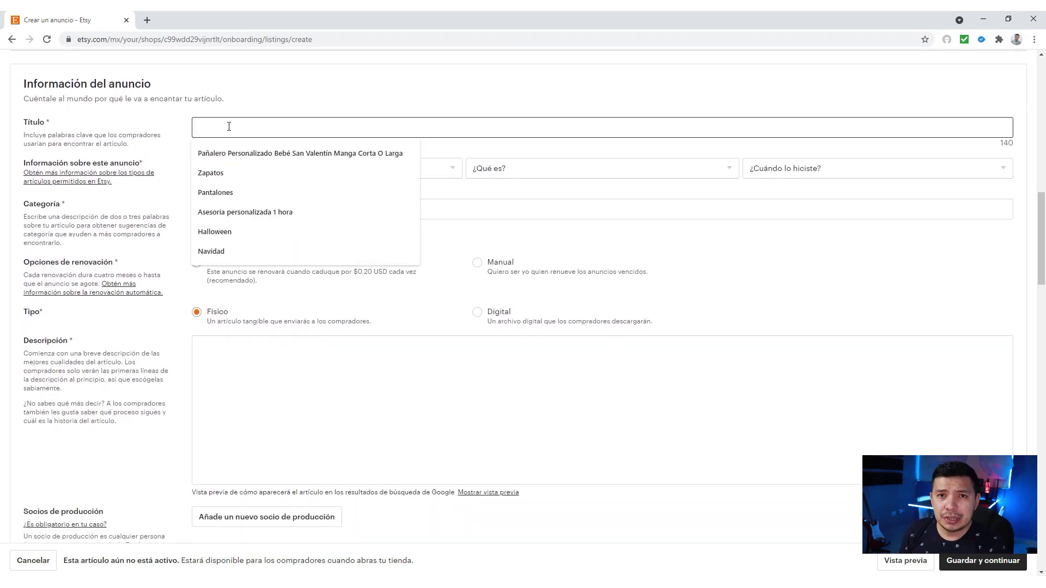
pyautogui.write('Mo')
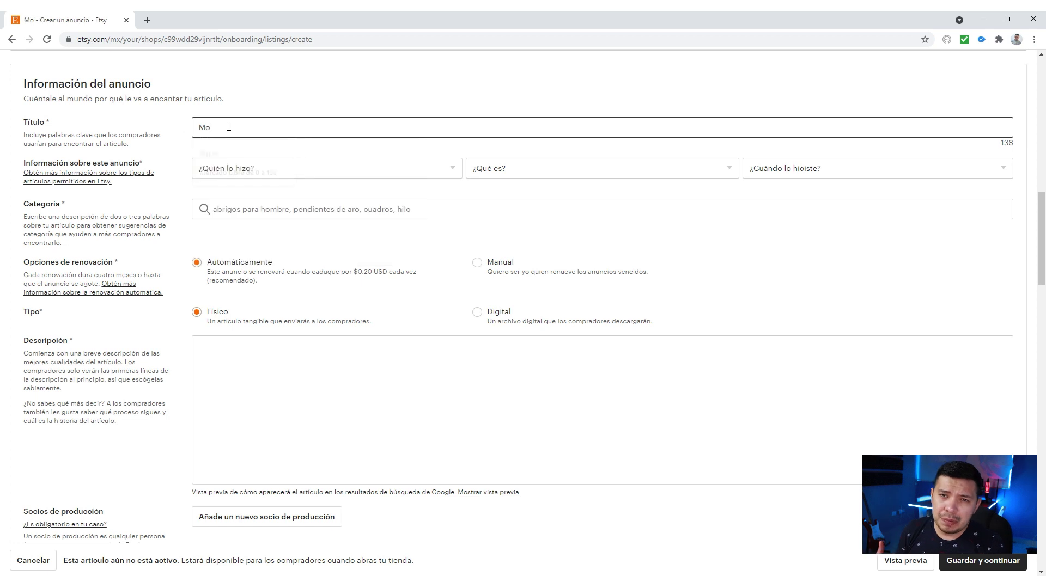
pyautogui.write('chila Pañalera ')
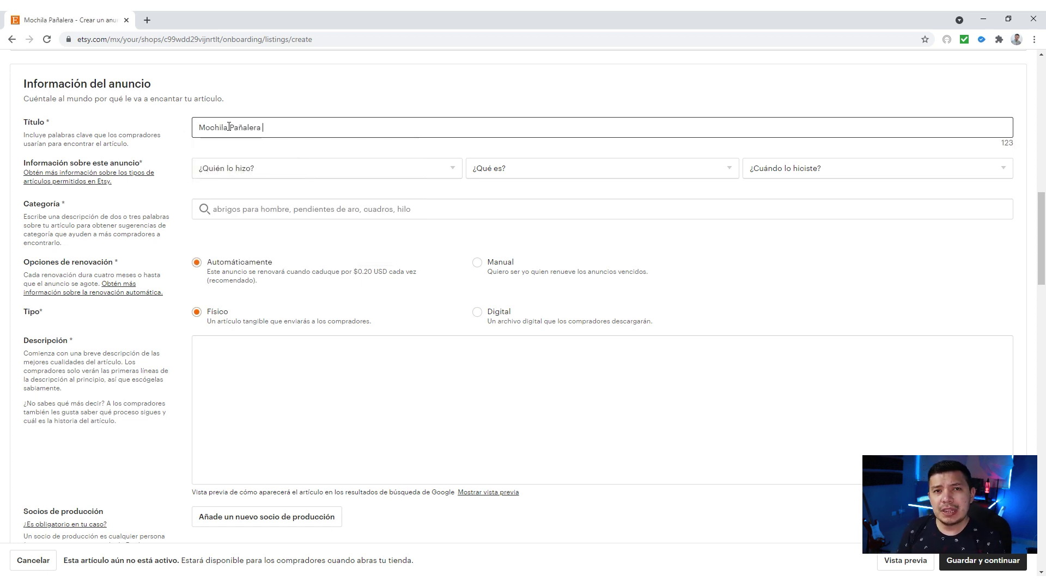
pyautogui.write('Moderna')
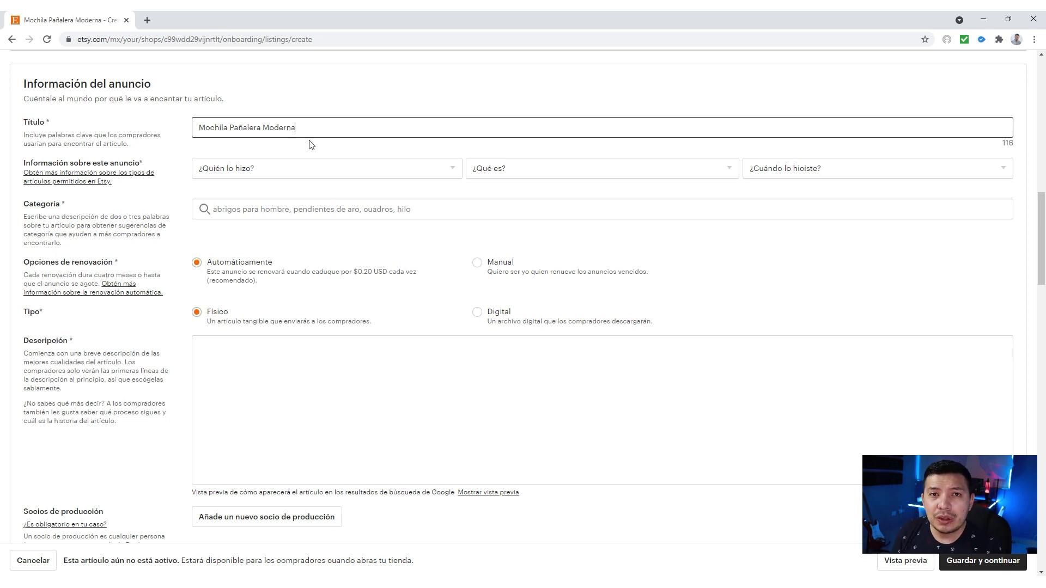
# Describe the item's origin as "Lo hice yo", "Un producto acabado" and made in 2020 - 2021.
pyautogui.click(334, 169)
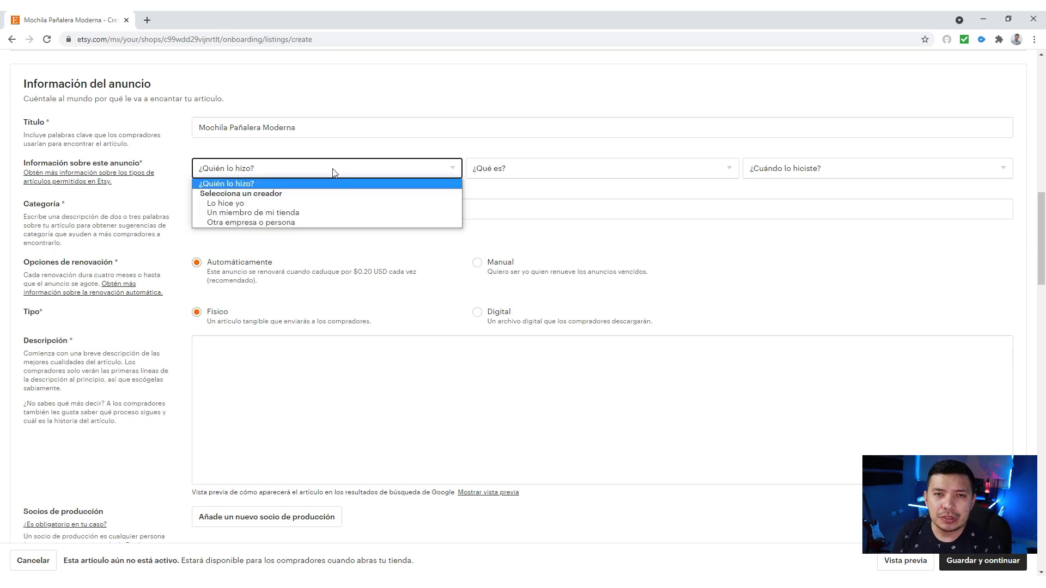
pyautogui.click(304, 205)
pyautogui.click(498, 170)
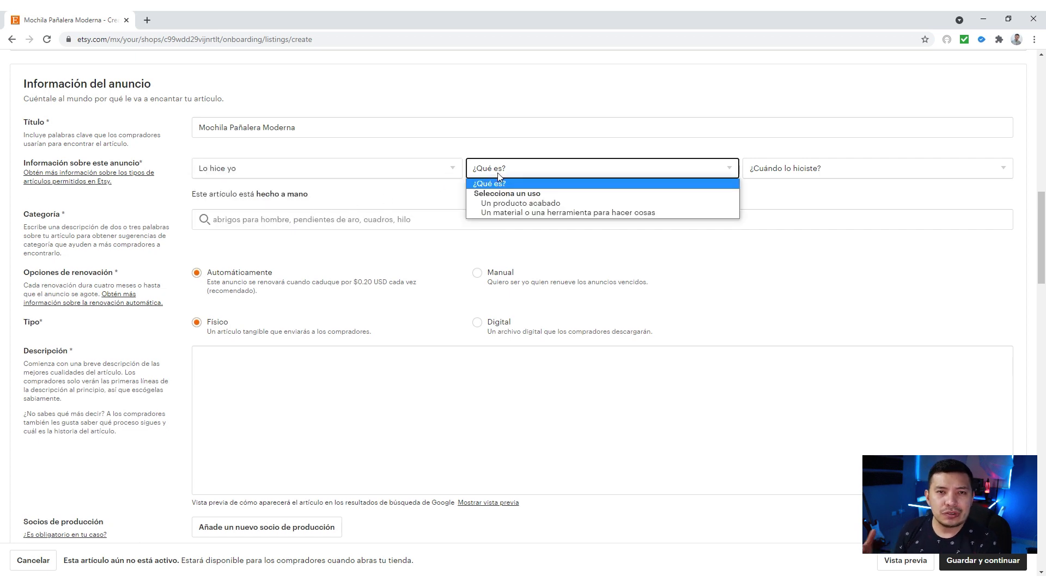
pyautogui.click(509, 204)
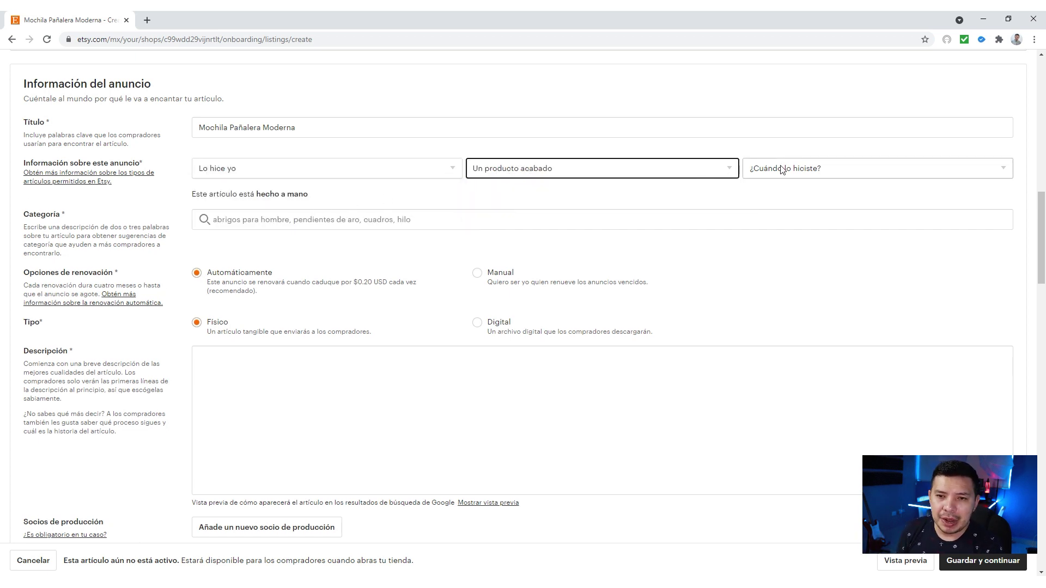
pyautogui.click(782, 169)
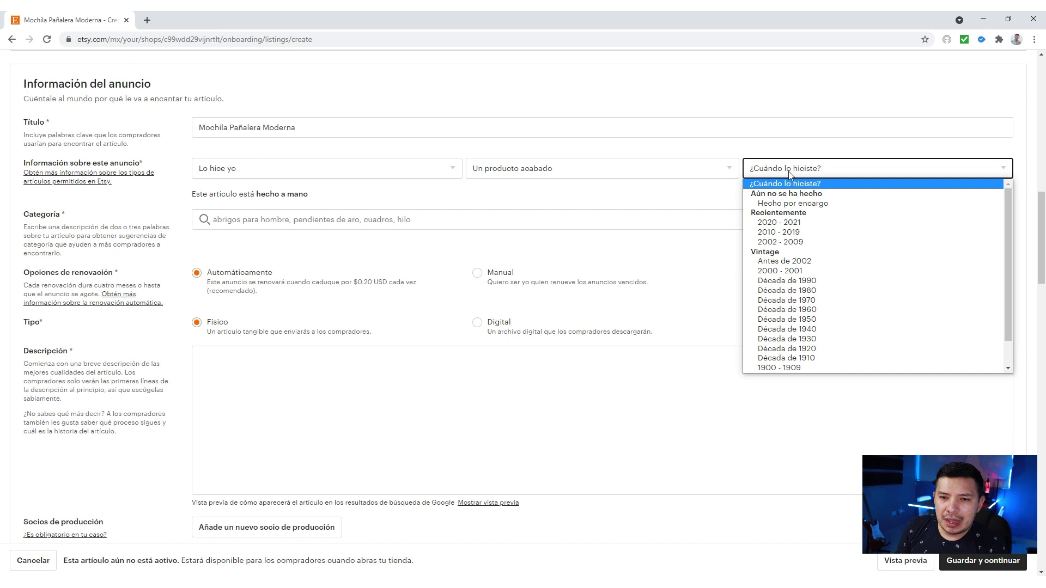
pyautogui.click(793, 222)
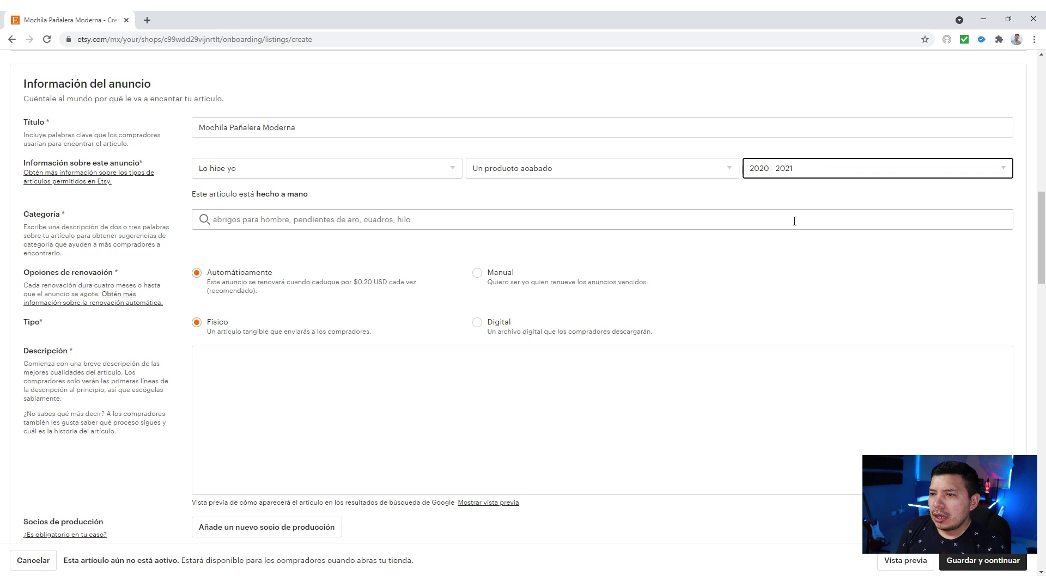
# Search the listing categories for Pañalera and then Mochila, and assign the Mochilas category under Bolsos y monederos.
pyautogui.click(303, 225)
pyautogui.write('Pañalera')
pyautogui.doubleClick(231, 221)
pyautogui.write('M')
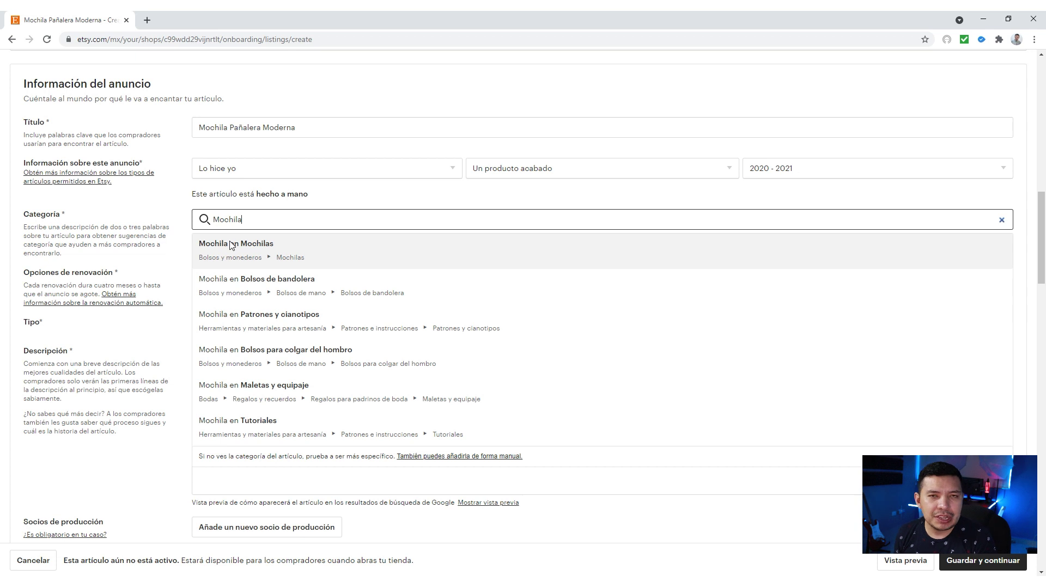
pyautogui.click(230, 245)
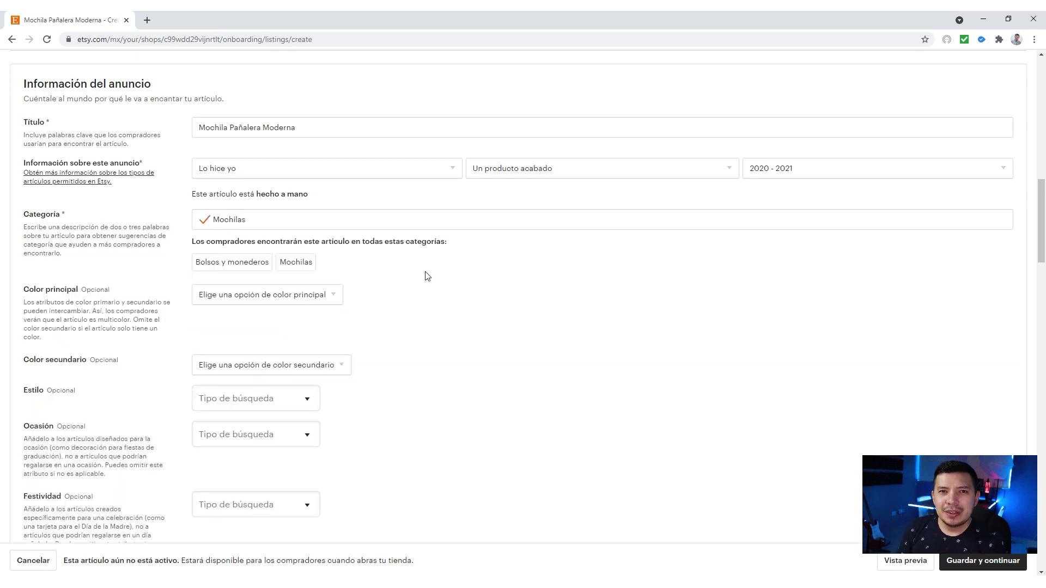
pyautogui.scroll(-1, 357, 274)
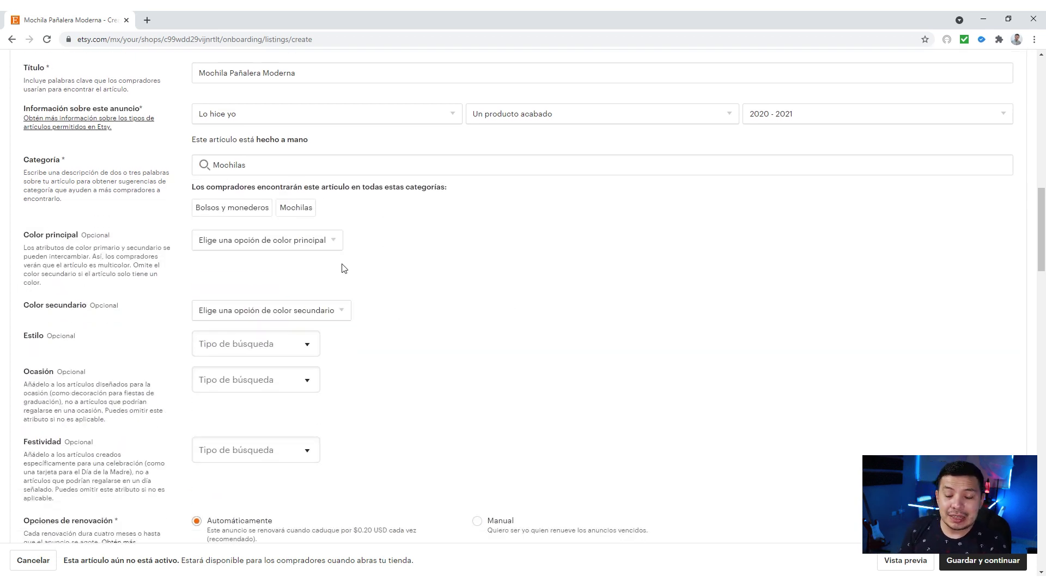
# Choose Rojo as the item's main colour and check the secondary colour field.
pyautogui.click(325, 244)
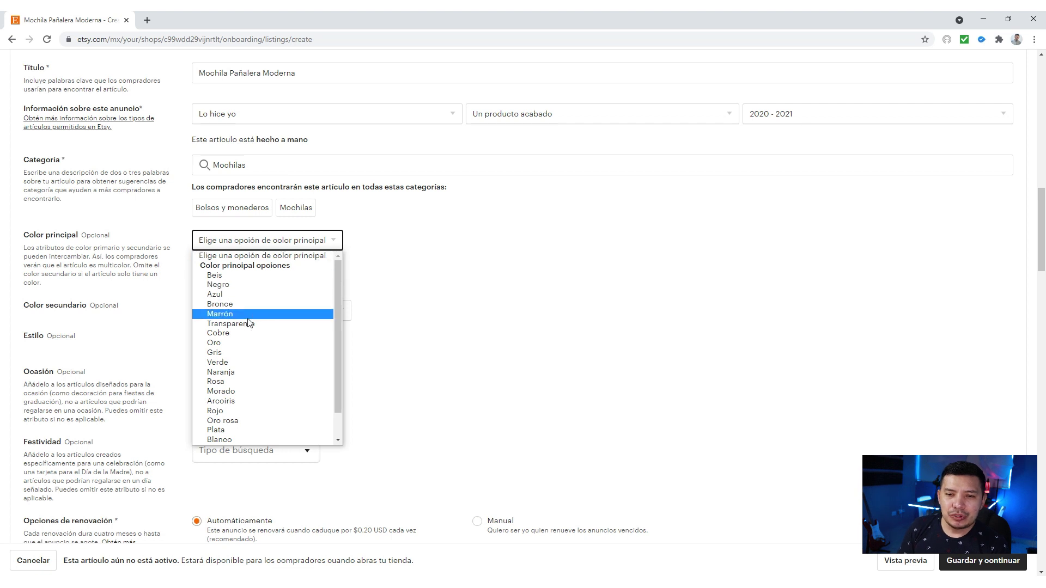
pyautogui.scroll(-1, 286, 390)
pyautogui.scroll(-1, 287, 390)
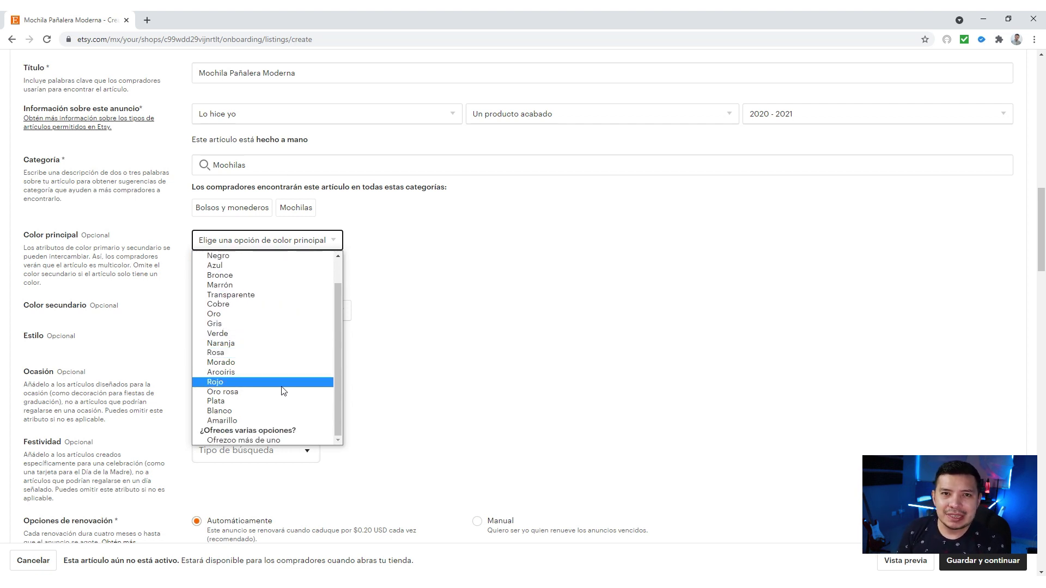
pyautogui.click(283, 389)
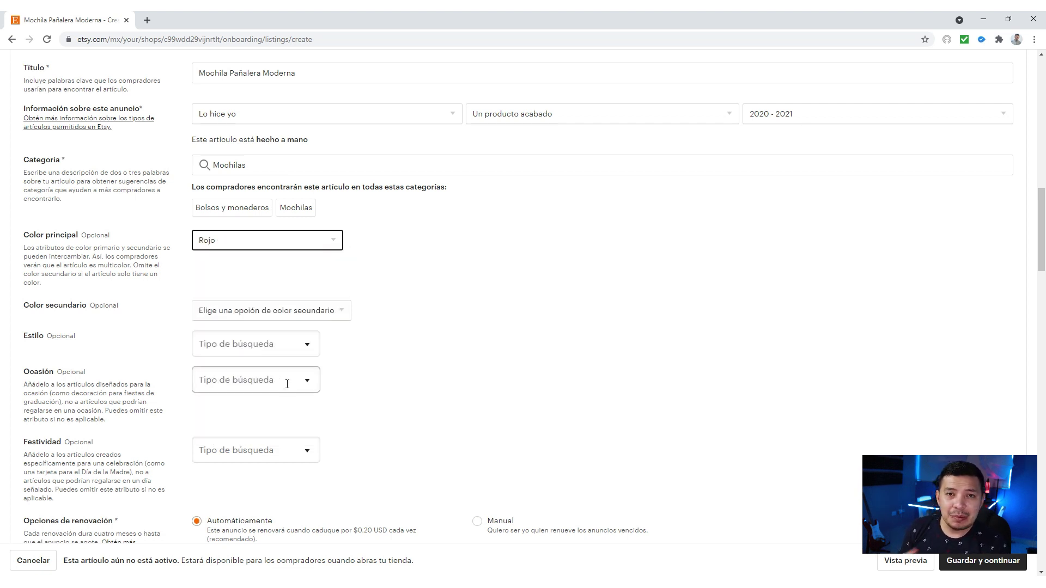
pyautogui.click(333, 313)
pyautogui.click(332, 313)
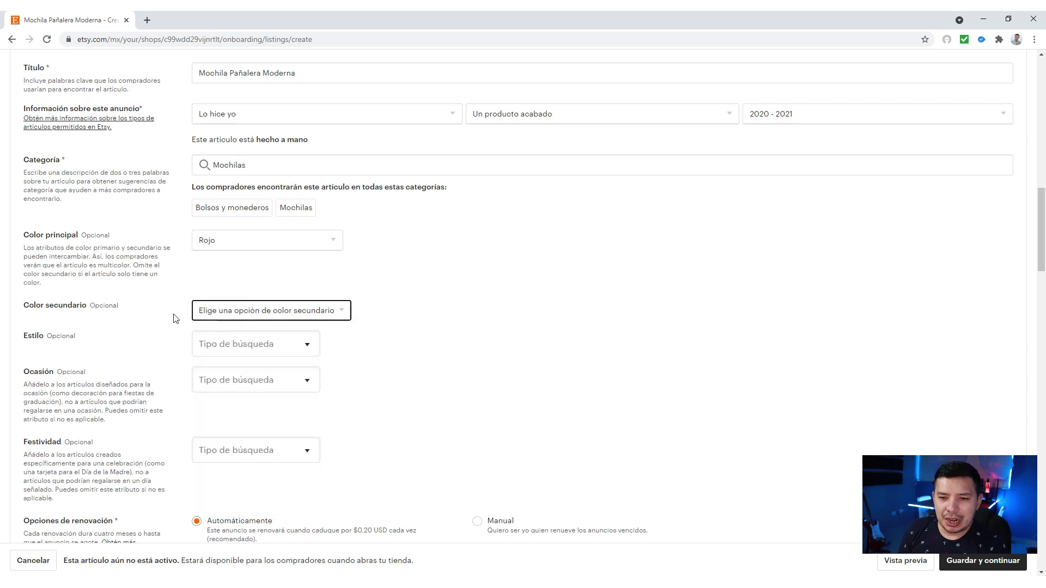
# Set the item's style (Estilo) to Minimalista.
pyautogui.click(283, 345)
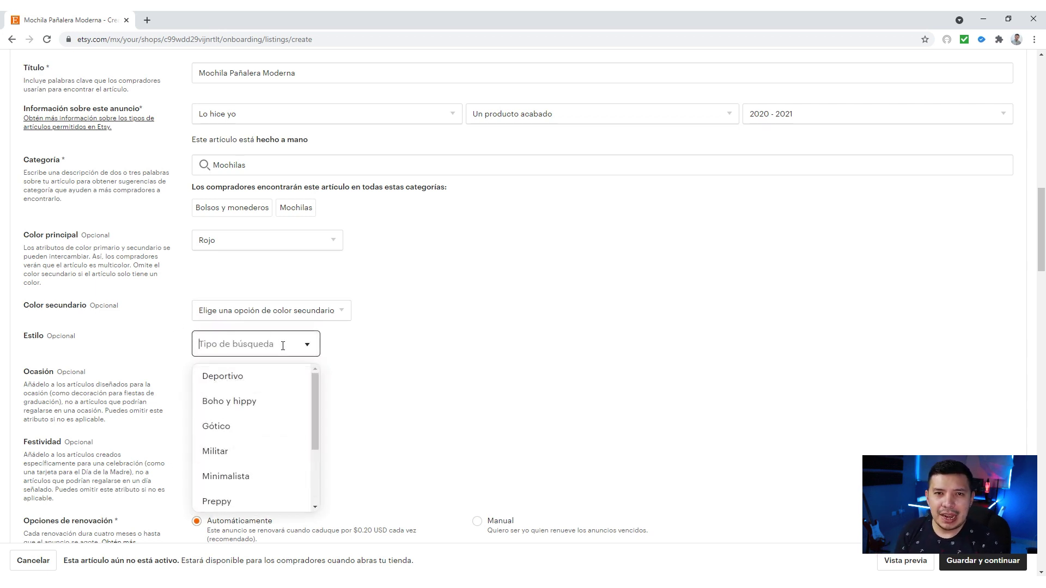
pyautogui.scroll(-3, 269, 411)
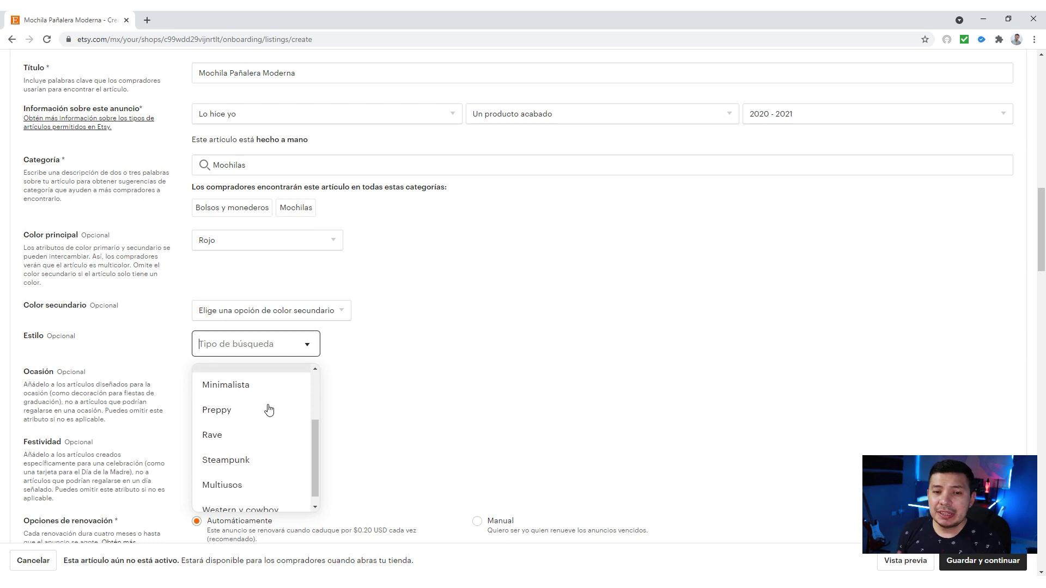
pyautogui.click(250, 375)
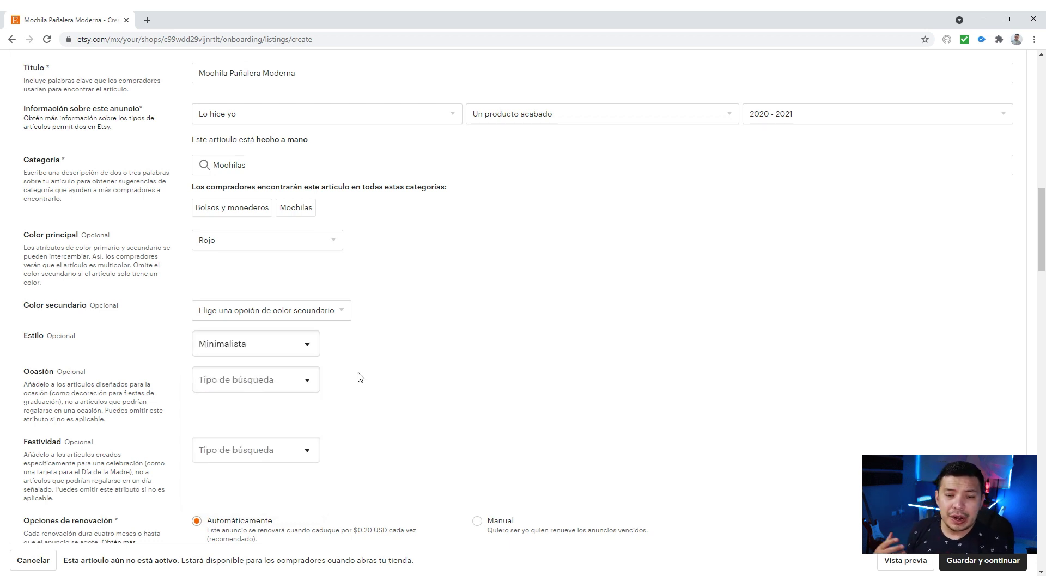
# Look through the available occasions and set the item's Ocasión to Baby shower.
pyautogui.click(308, 380)
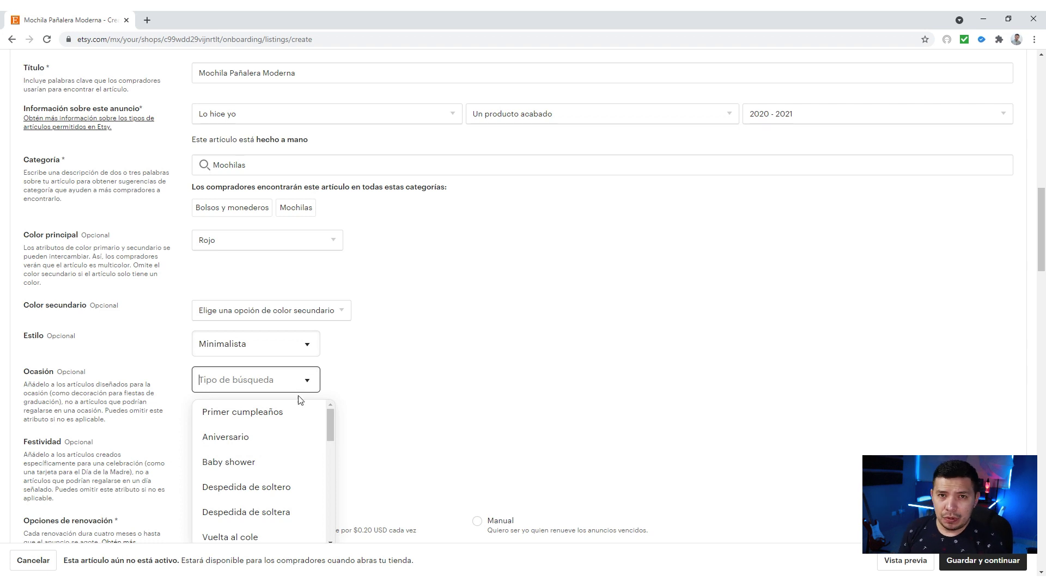
pyautogui.scroll(-3, 280, 465)
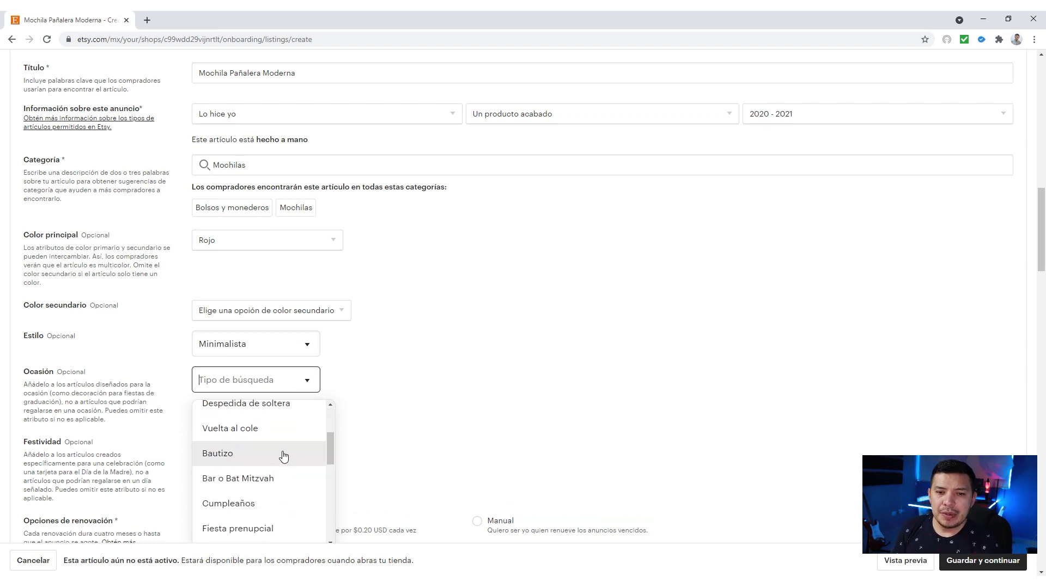
pyautogui.scroll(-2, 280, 464)
pyautogui.scroll(-2, 284, 457)
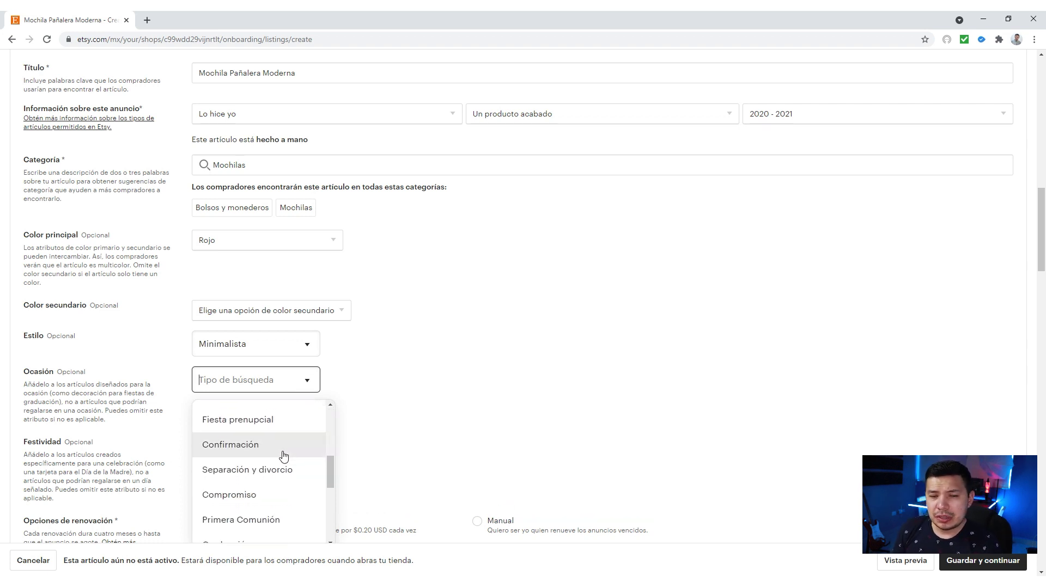
pyautogui.scroll(-2, 284, 457)
pyautogui.scroll(4, 281, 439)
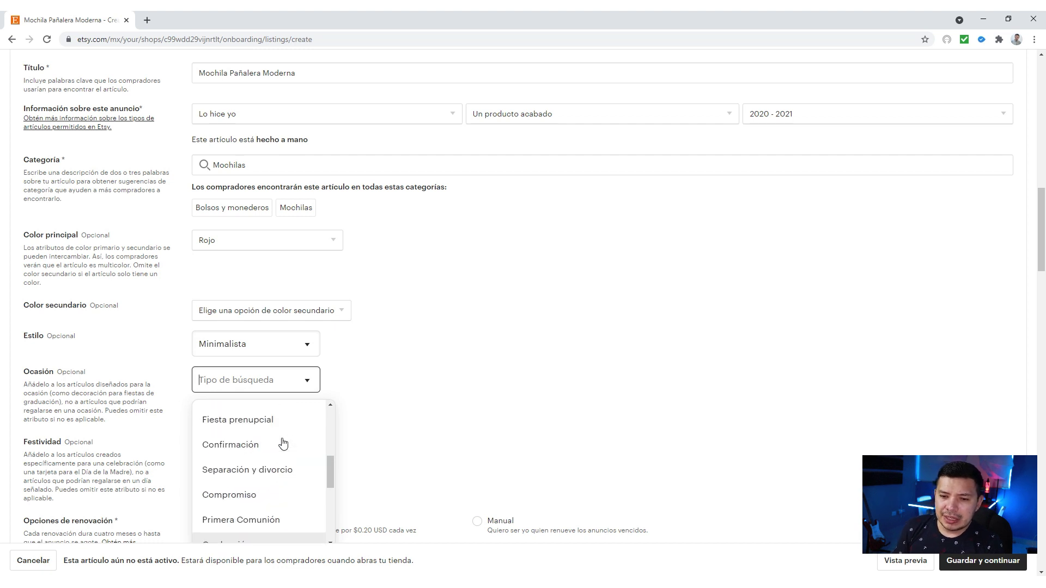
pyautogui.scroll(4, 253, 438)
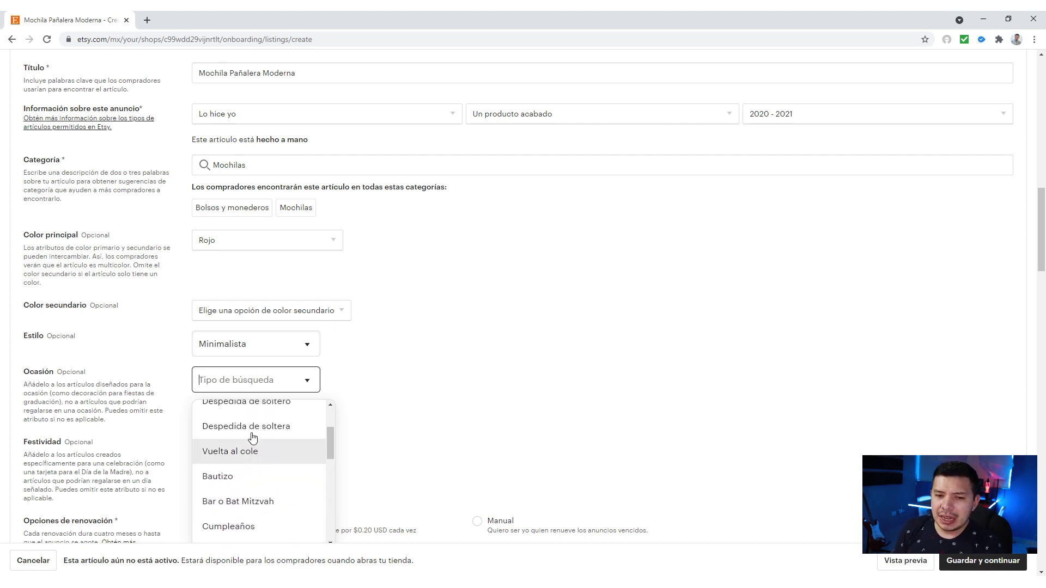
pyautogui.click(248, 410)
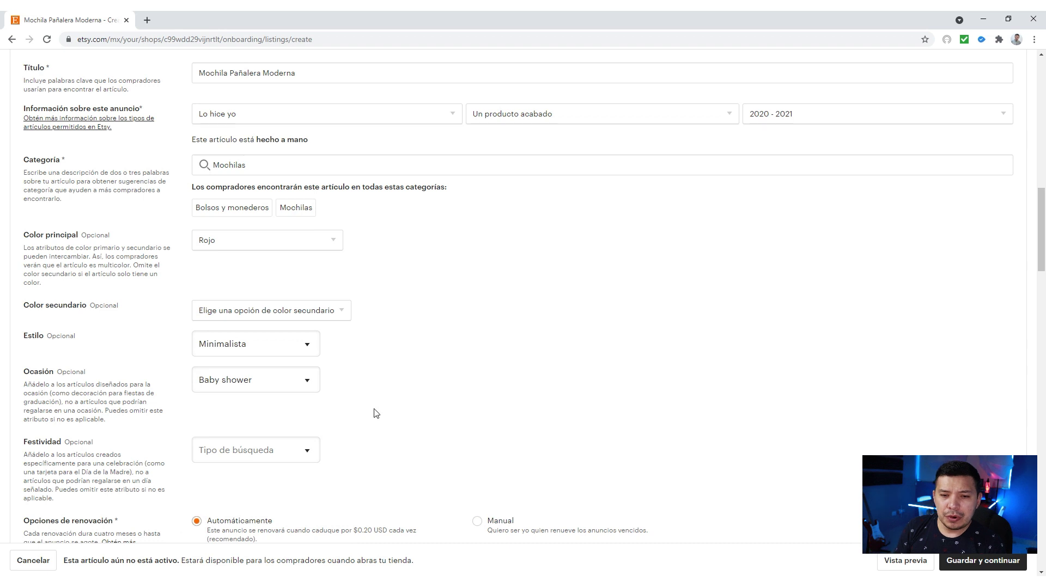
# Review the holidays offered for the item's Festividad attribute, and close the list without choosing one.
pyautogui.click(308, 450)
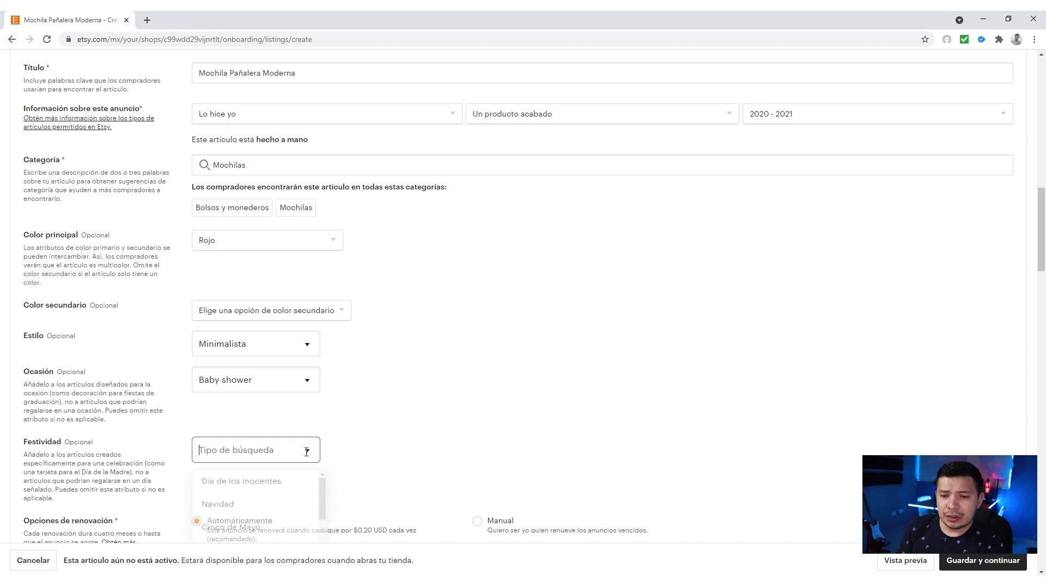
pyautogui.scroll(-5, 302, 489)
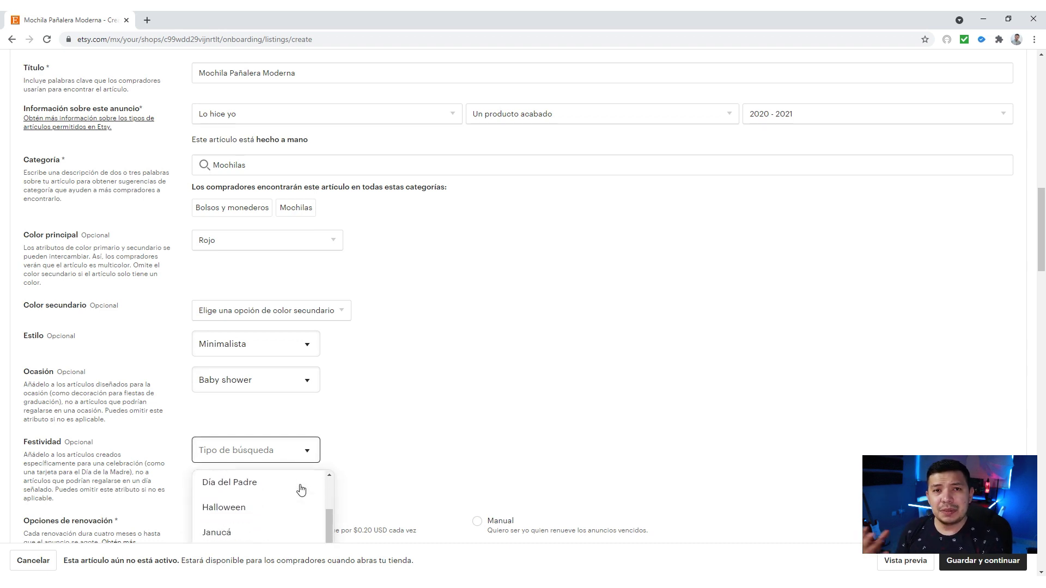
pyautogui.scroll(-2, 301, 489)
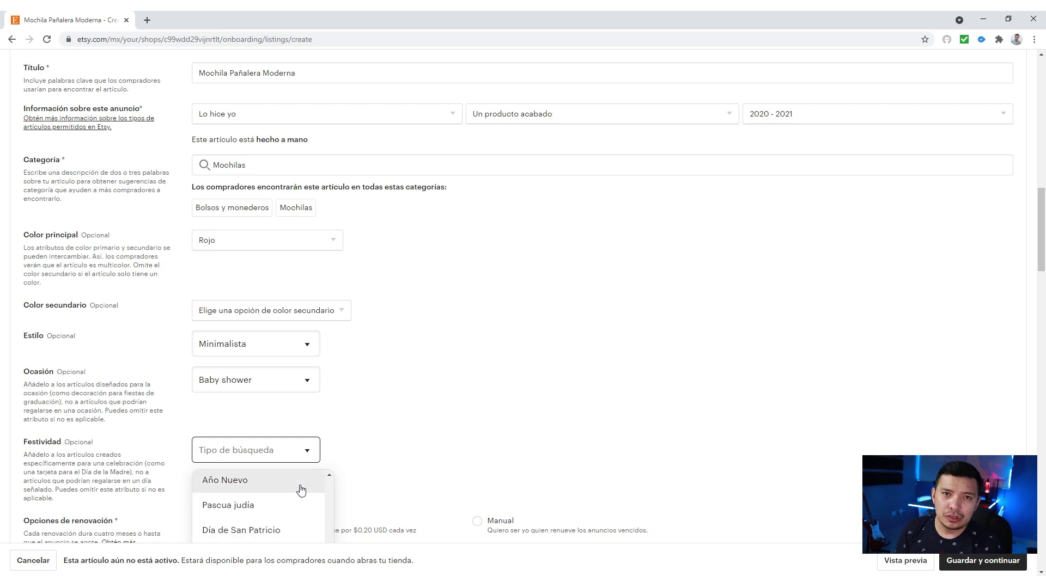
pyautogui.scroll(-1, 357, 489)
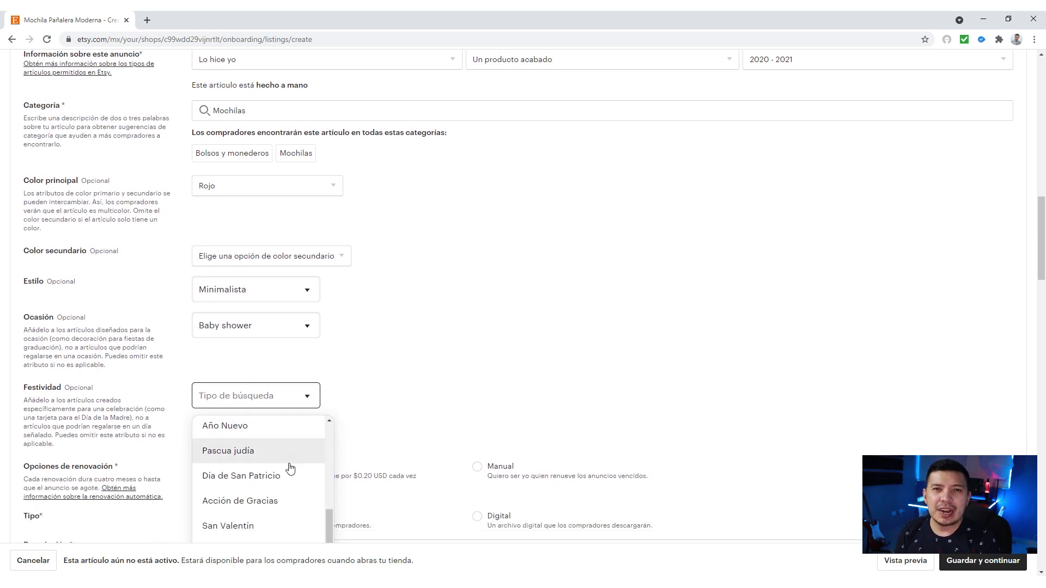
pyautogui.scroll(3, 281, 469)
pyautogui.scroll(4, 279, 469)
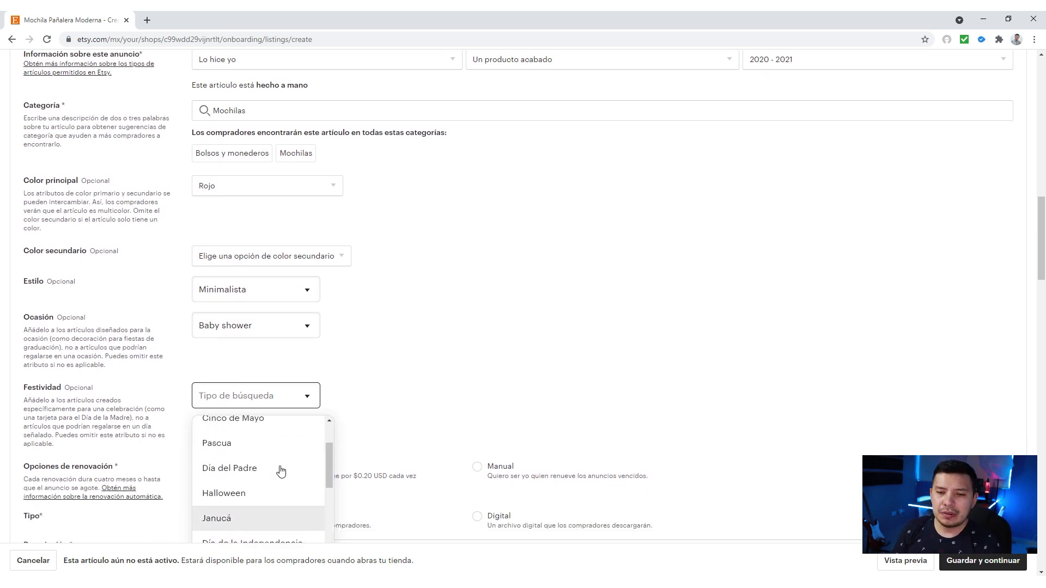
pyautogui.click(375, 429)
# Enter "Mochila Pañalera hecha a mano por artesanos Mexicanos, etcétera..." as the listing description.
pyautogui.scroll(-3, 375, 428)
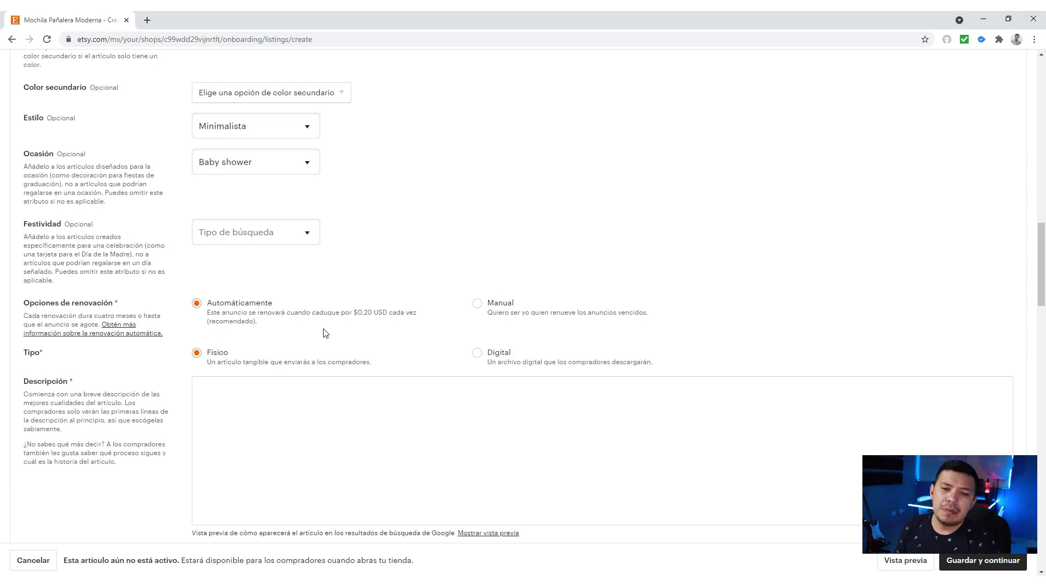
pyautogui.scroll(-1, 254, 390)
pyautogui.click(256, 388)
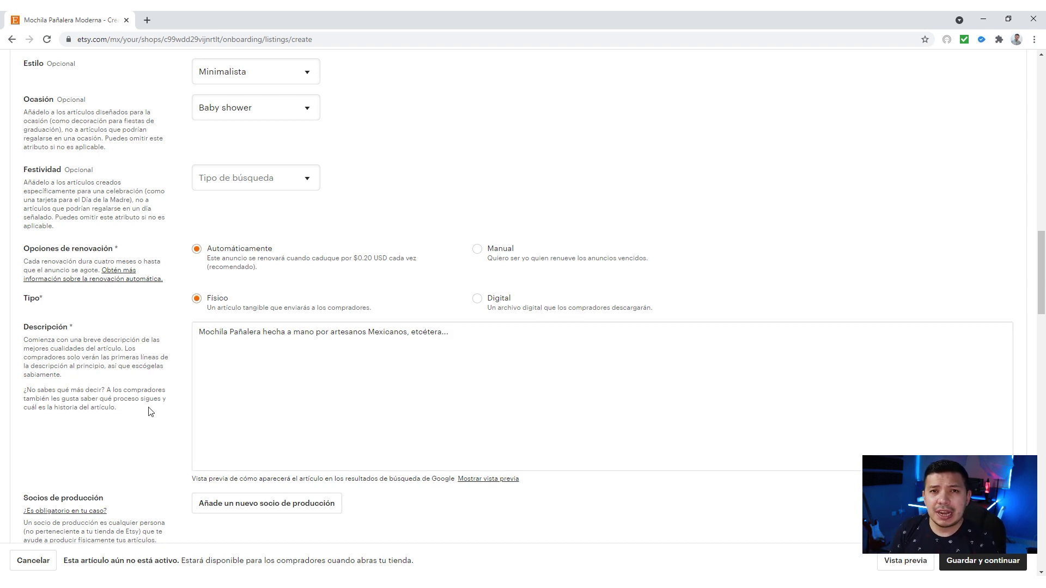
# Examine the form for adding a new production partner and close it without saving a partner.
pyautogui.scroll(-2, 148, 410)
pyautogui.scroll(-2, 206, 386)
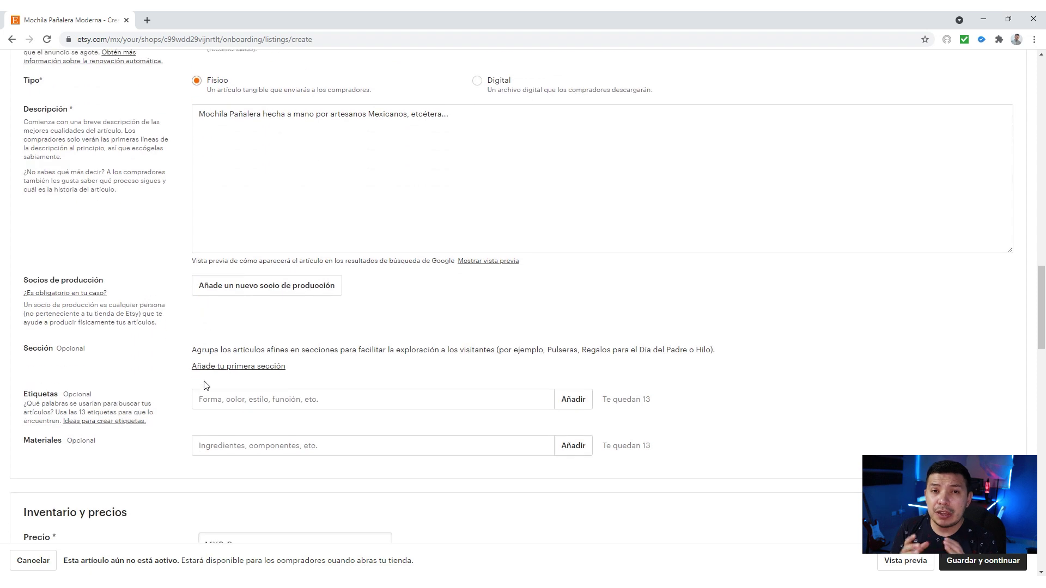
pyautogui.scroll(-2, 203, 385)
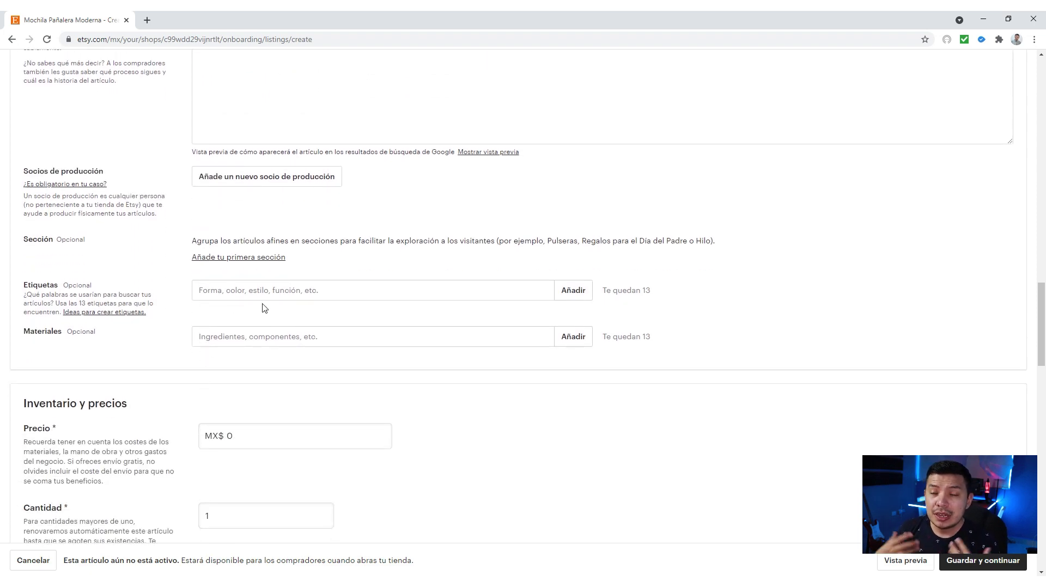
pyautogui.click(233, 175)
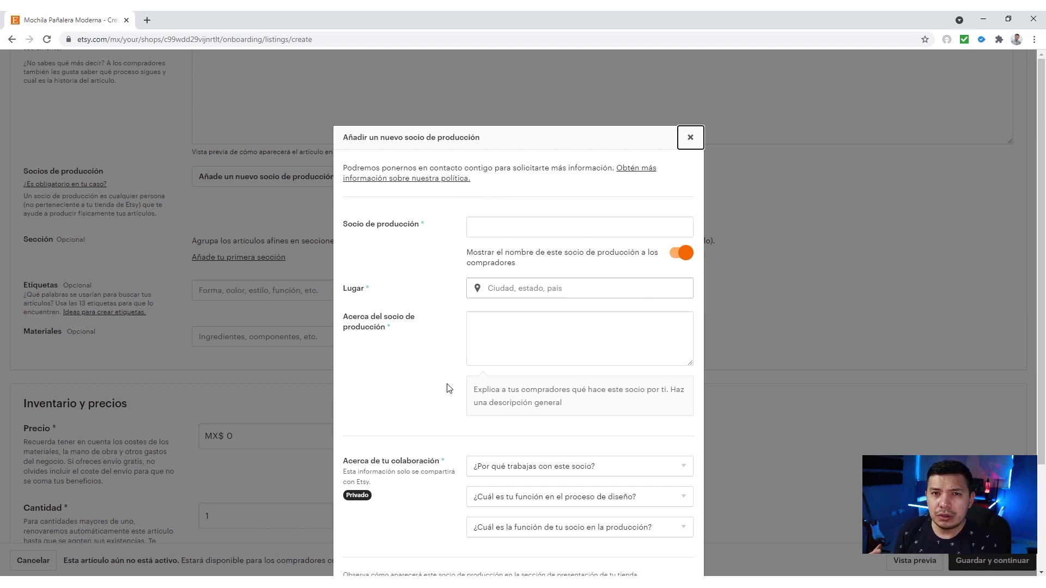
pyautogui.scroll(-2, 447, 384)
pyautogui.scroll(1, 445, 379)
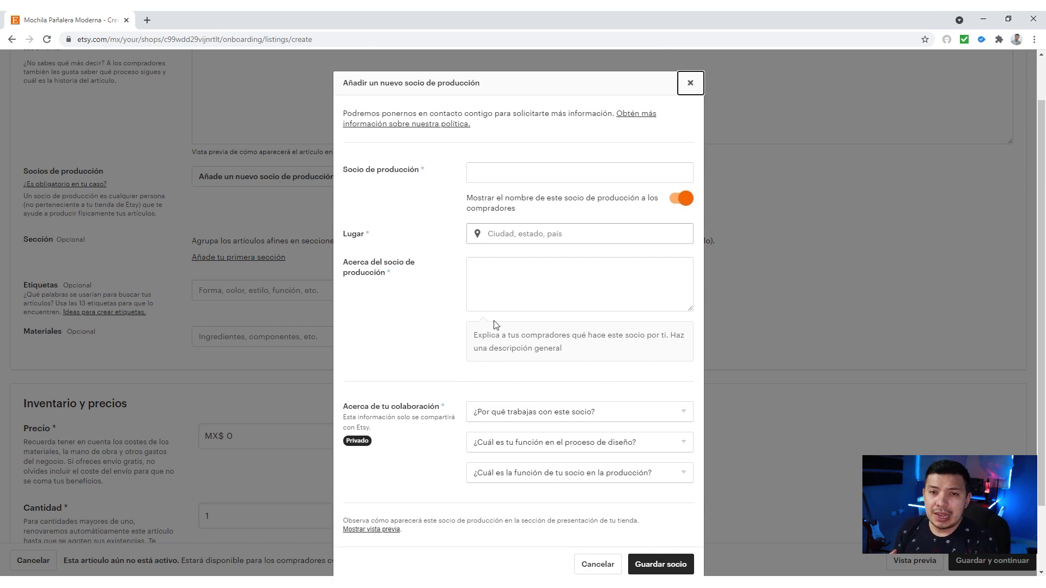
pyautogui.click(690, 84)
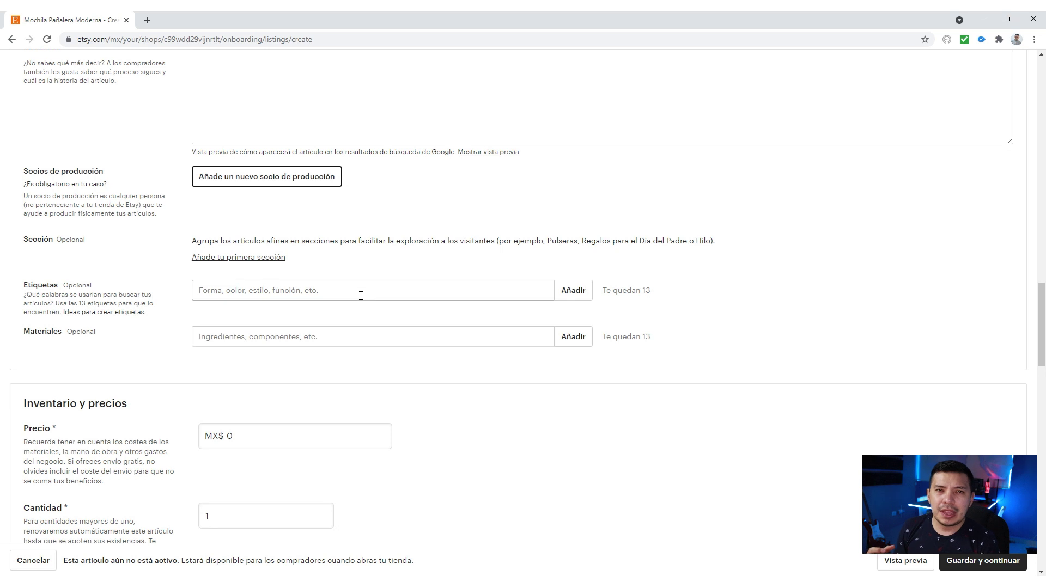
# Add Pañalera and Moderna as two separate tags (Etiquetas) for the listing.
pyautogui.click(346, 296)
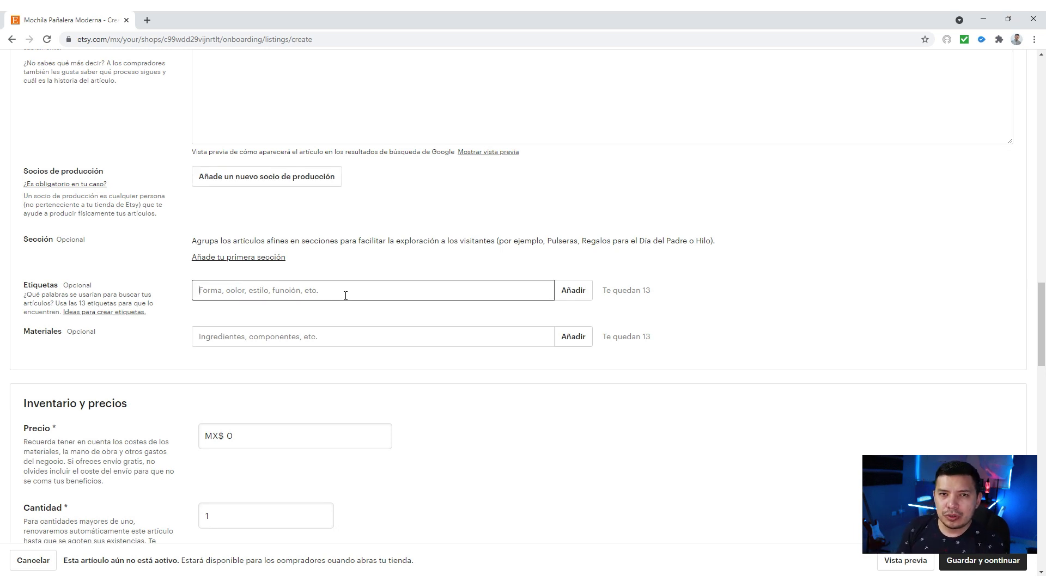
pyautogui.write('Pañalera, Moderna')
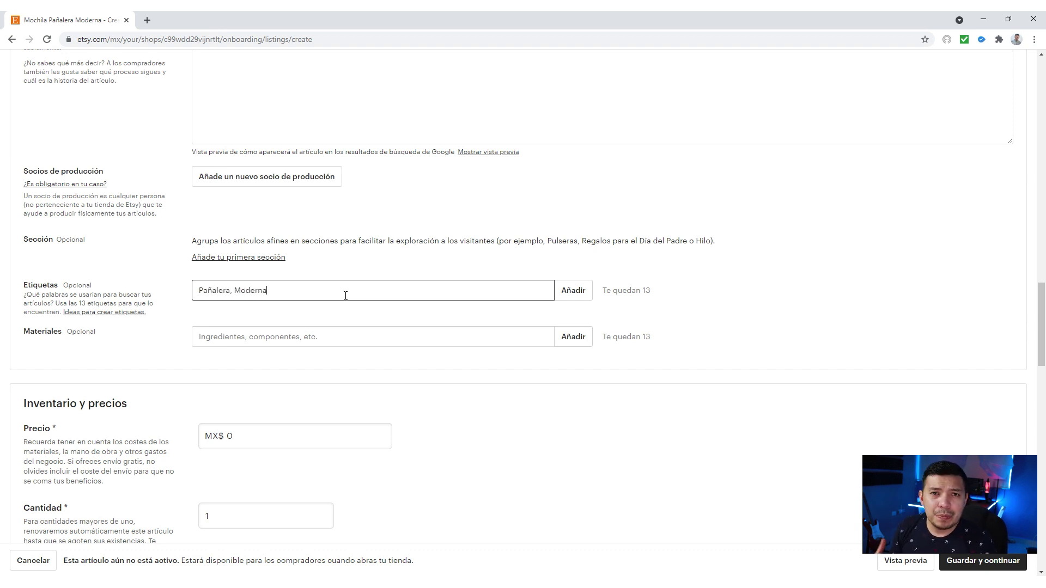
pyautogui.press('BackSpace')
pyautogui.press('BackSpace')
pyautogui.press('BackSpace')
pyautogui.press('BackSpace')
pyautogui.press('BackSpace')
pyautogui.press('BackSpace')
pyautogui.press('BackSpace')
pyautogui.press('BackSpace')
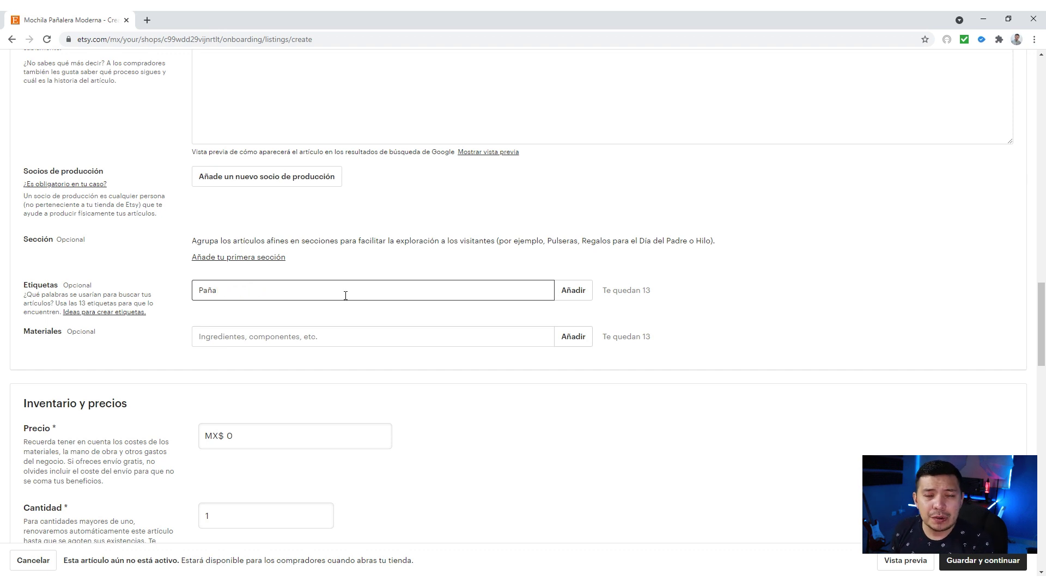
pyautogui.click(564, 294)
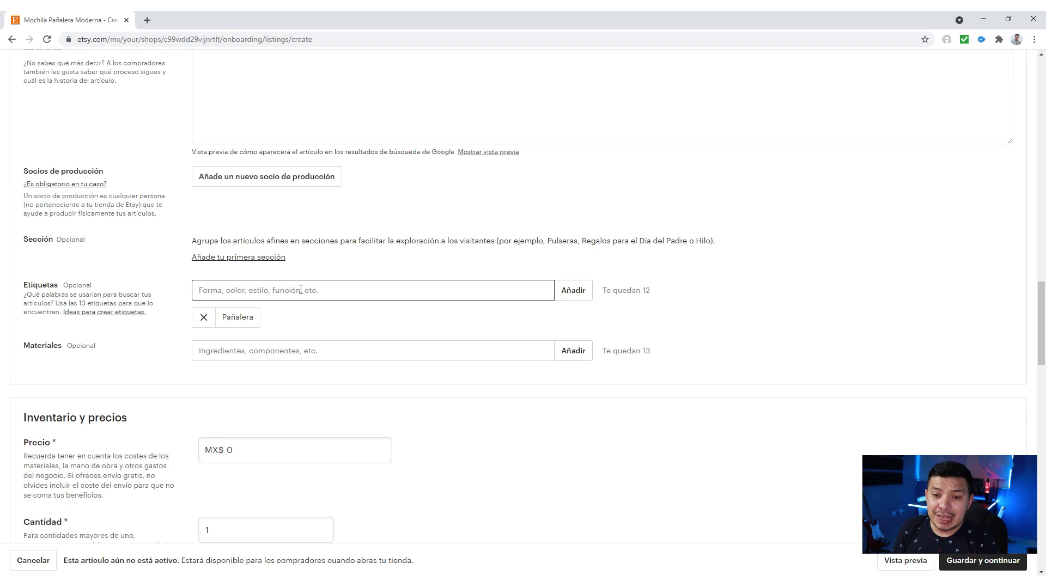
pyautogui.write('Moderna')
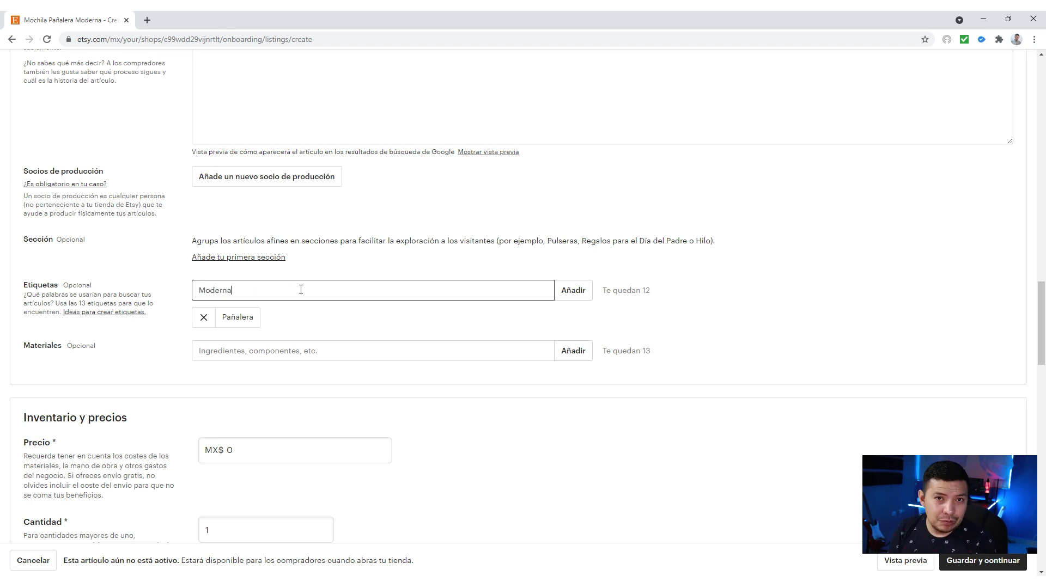
pyautogui.click(577, 297)
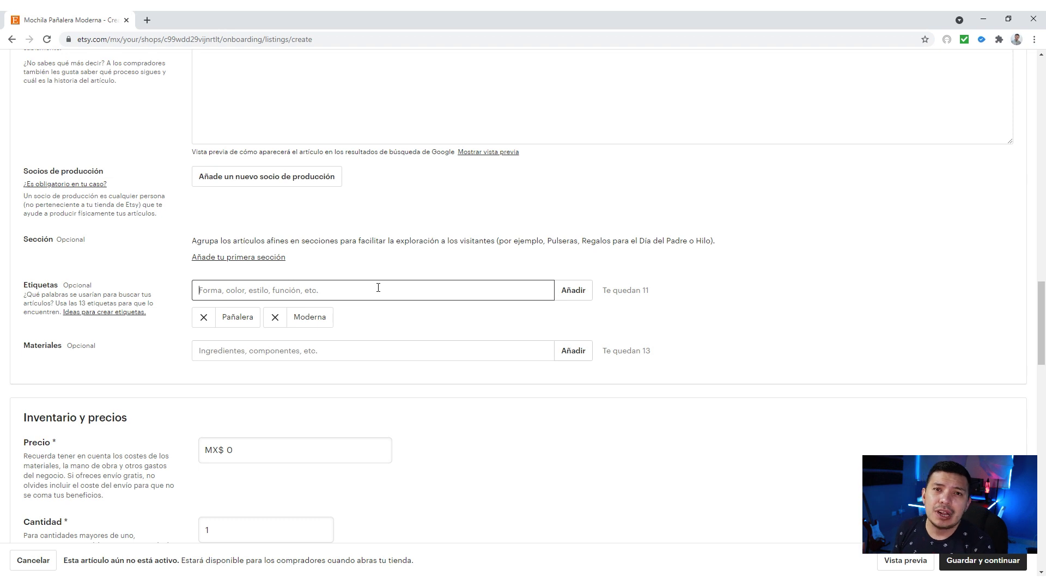
# Add Poliester as a material of the item.
pyautogui.click(303, 355)
pyautogui.write('Poliester')
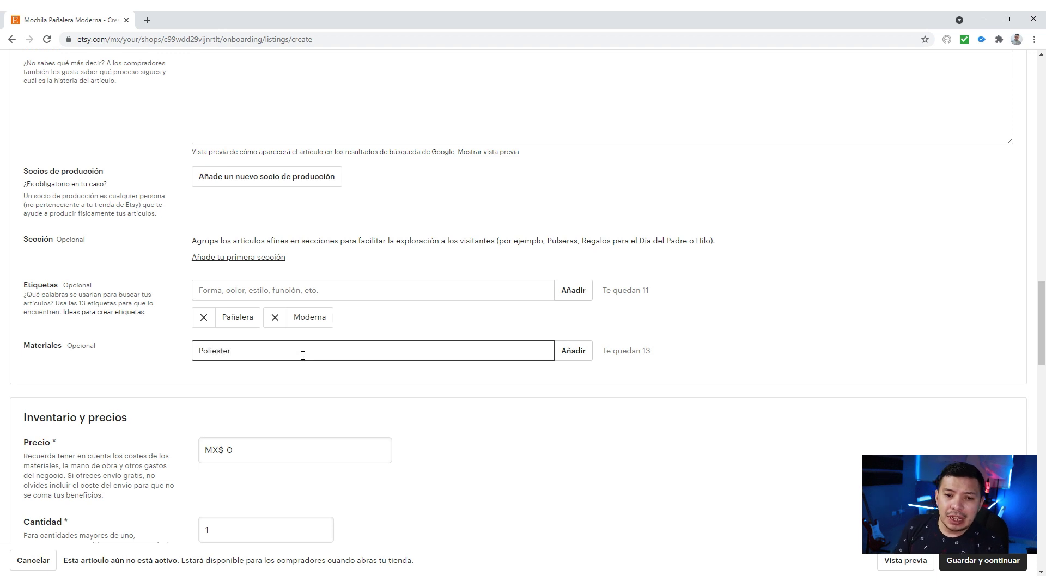
pyautogui.click(567, 355)
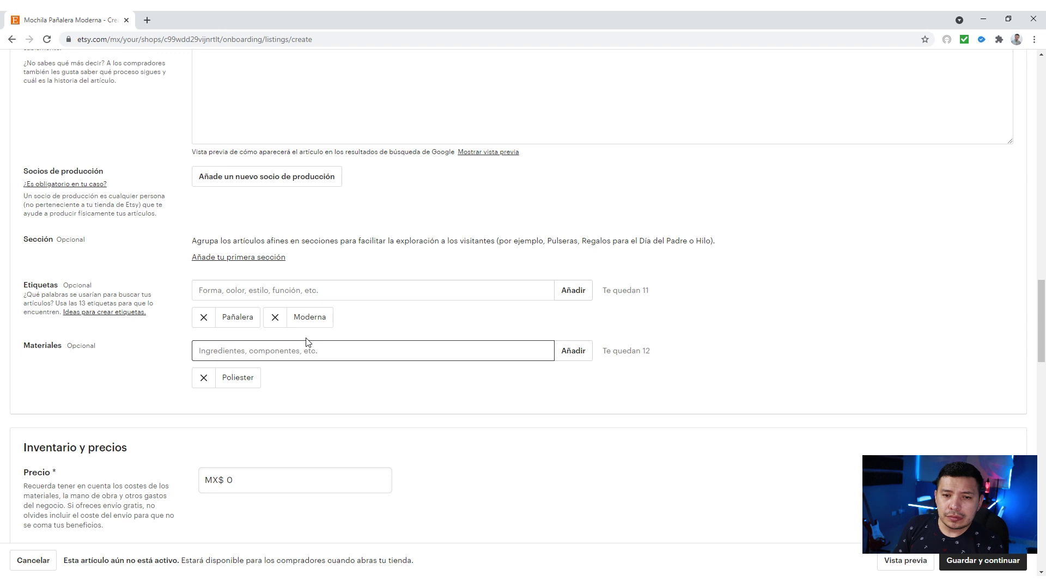
# Set the item's price to MX$ 400 and its quantity to 10, leaving the SKU empty.
pyautogui.scroll(-3, 305, 341)
pyautogui.scroll(-1, 305, 344)
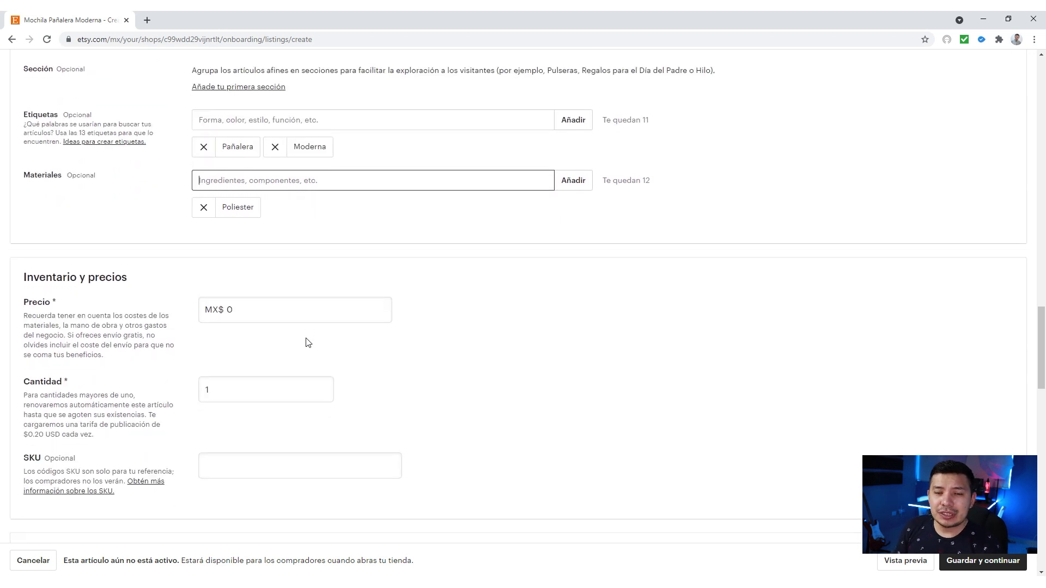
pyautogui.scroll(-1, 310, 304)
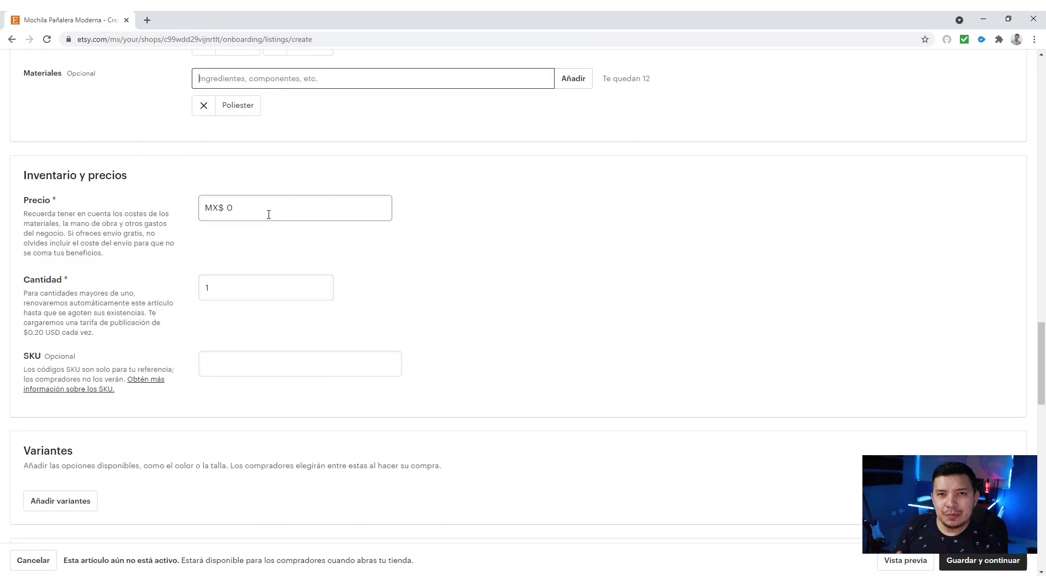
pyautogui.doubleClick(235, 207)
pyautogui.write('400')
pyautogui.doubleClick(265, 283)
pyautogui.write('10')
pyautogui.click(245, 364)
# Try a Color principal variant with the option Negro for the listing, and cancel without saving it.
pyautogui.scroll(-1, 362, 353)
pyautogui.scroll(-3, 363, 352)
pyautogui.click(77, 284)
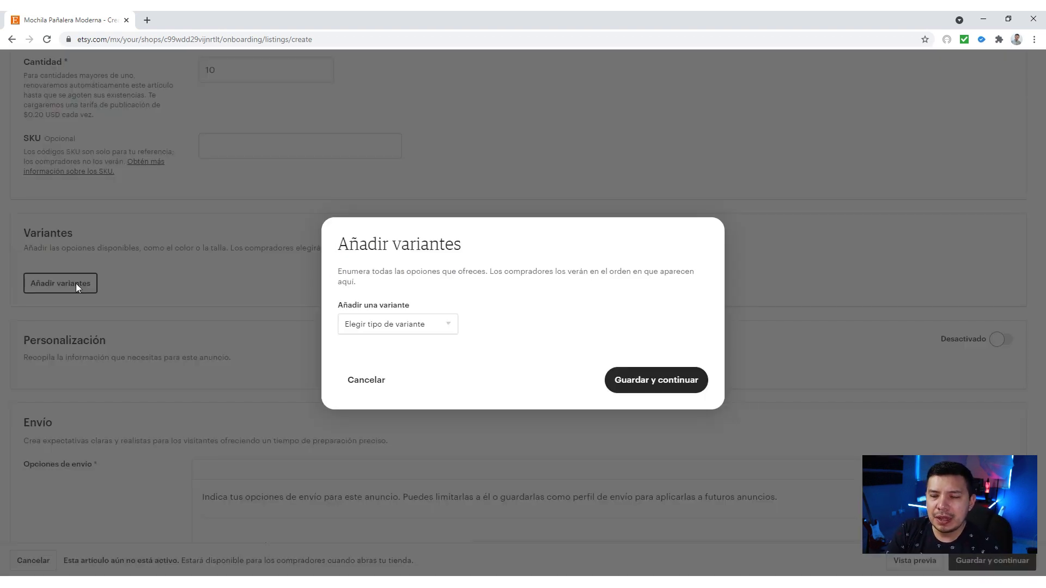
pyautogui.click(454, 326)
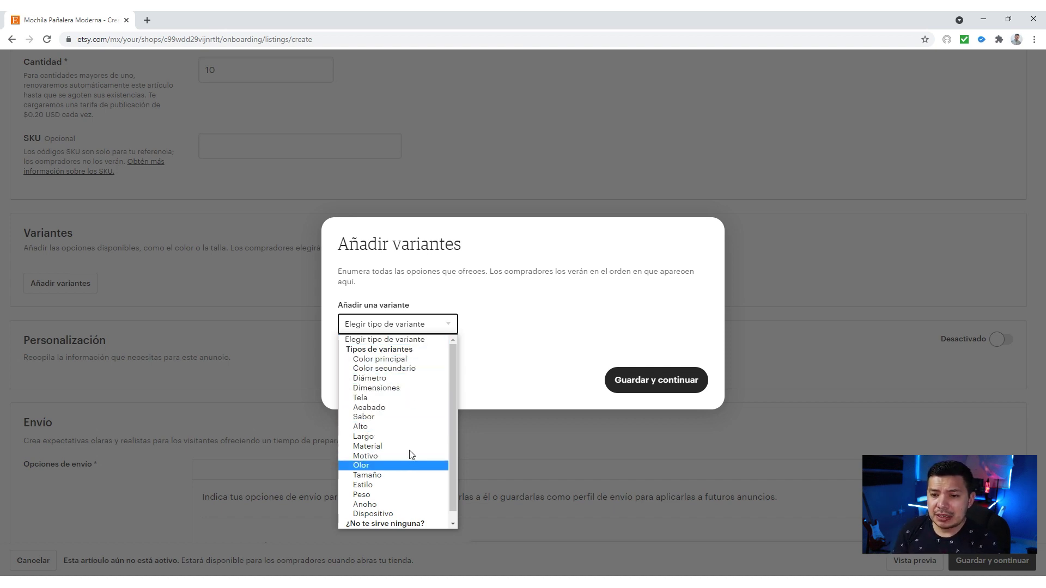
pyautogui.click(400, 362)
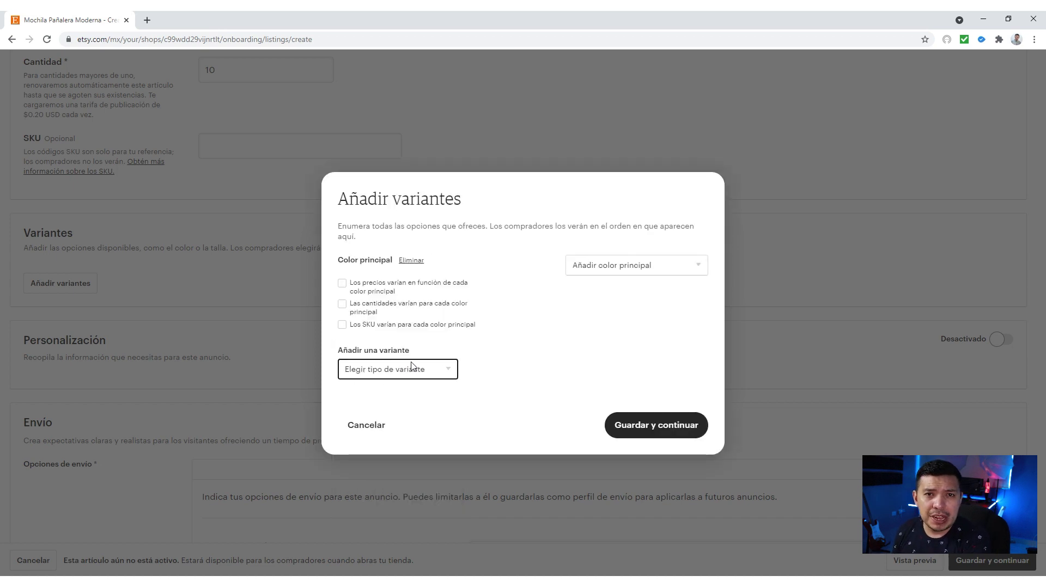
pyautogui.click(442, 373)
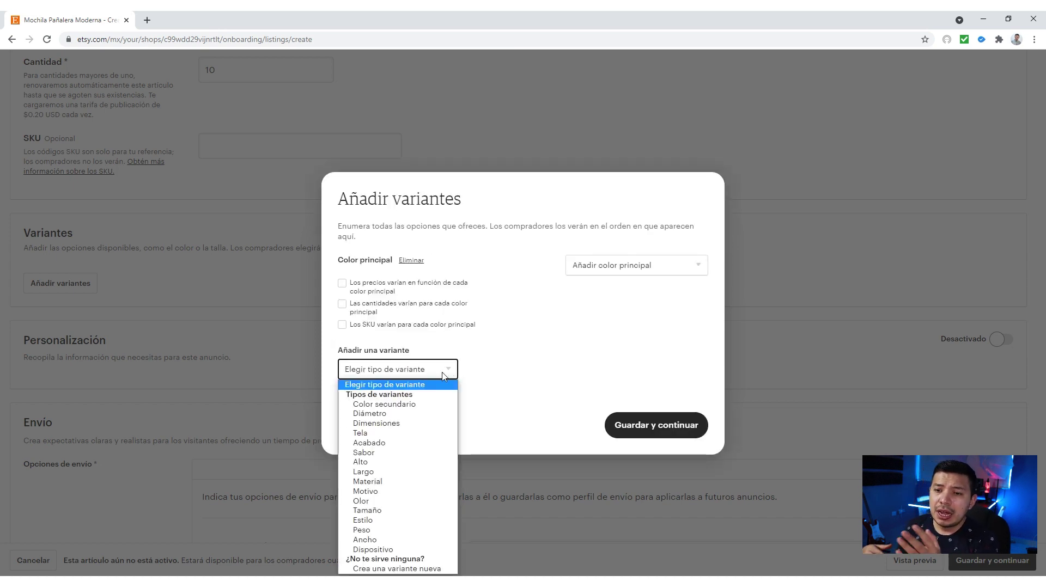
pyautogui.click(564, 354)
pyautogui.click(649, 269)
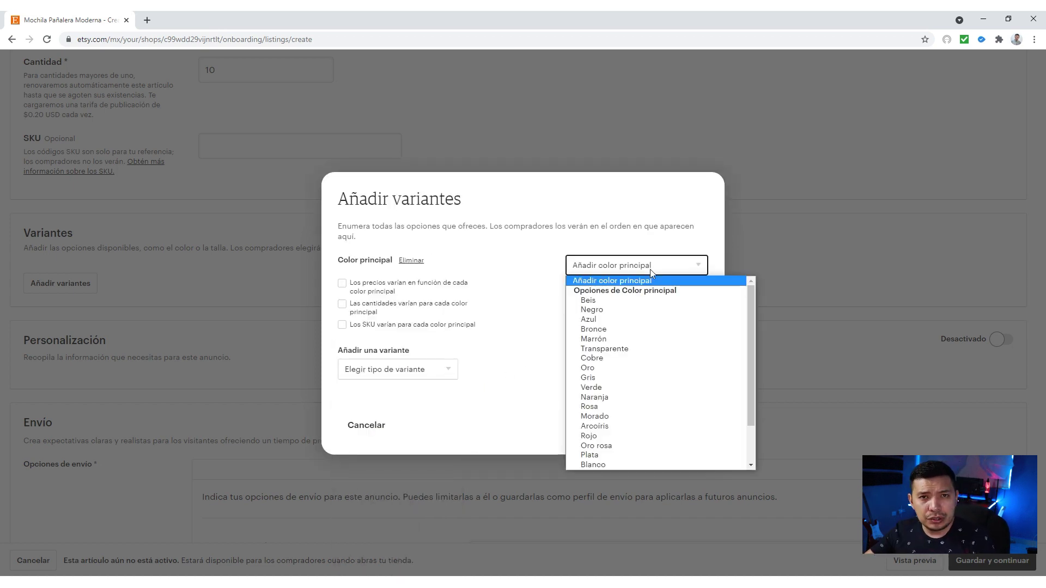
pyautogui.click(628, 311)
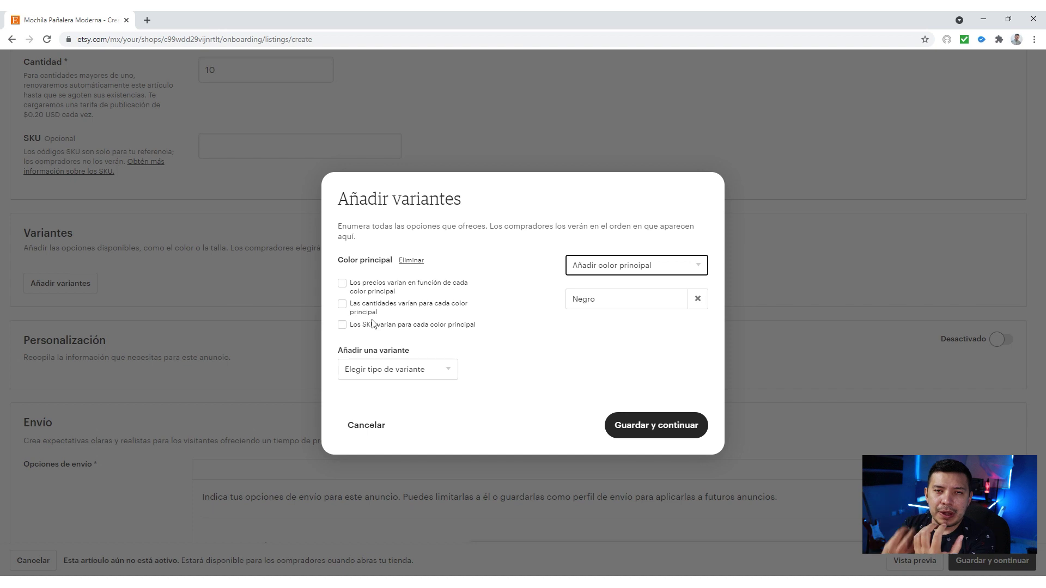
pyautogui.click(367, 426)
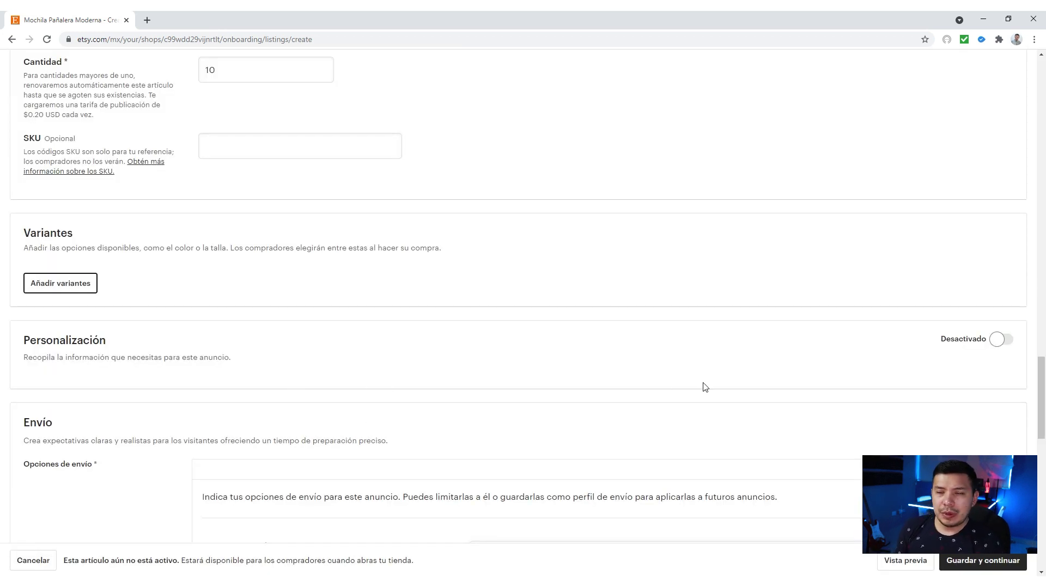
# Try enabling personalization with the buyer instructions "Añade el nombre de tu bebé", and disable it again.
pyautogui.scroll(-1, 704, 386)
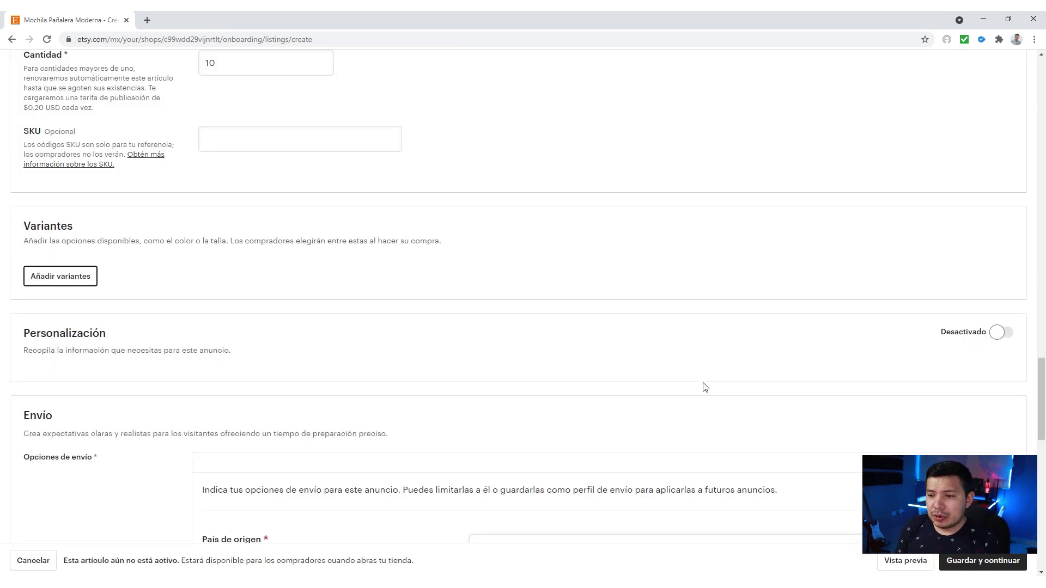
pyautogui.click(1012, 293)
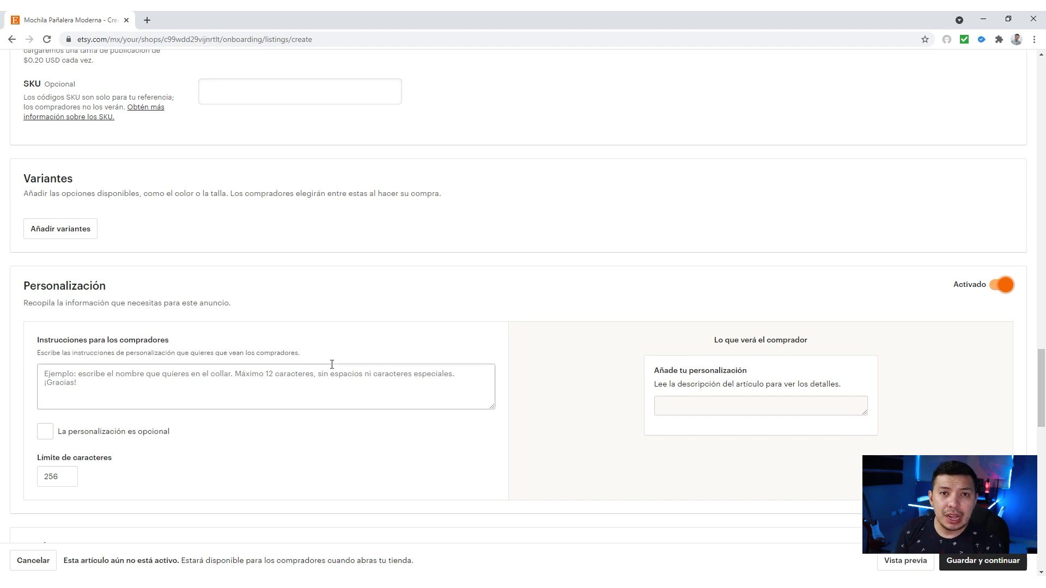
pyautogui.click(214, 387)
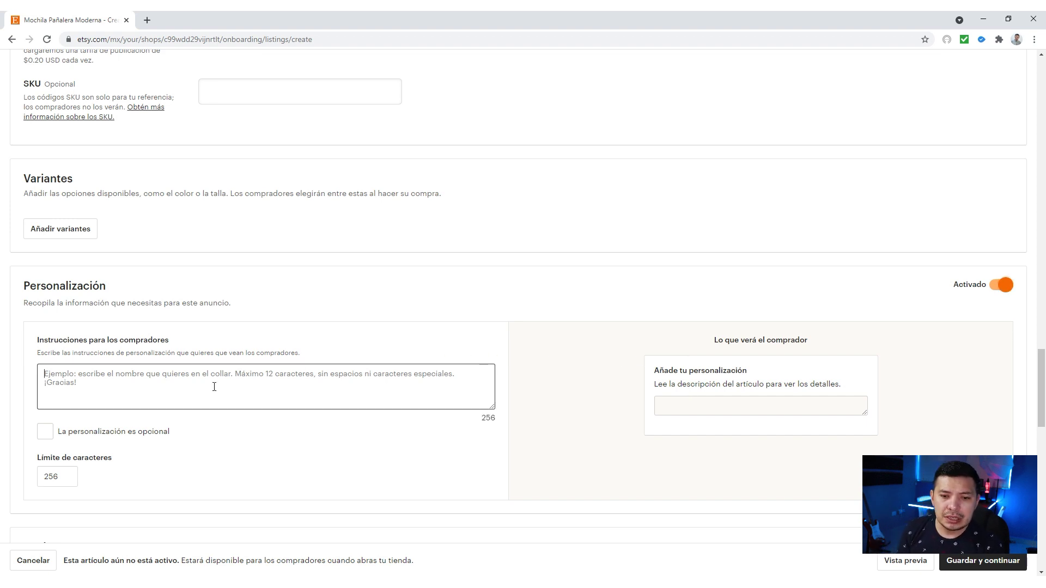
pyautogui.write('Añad')
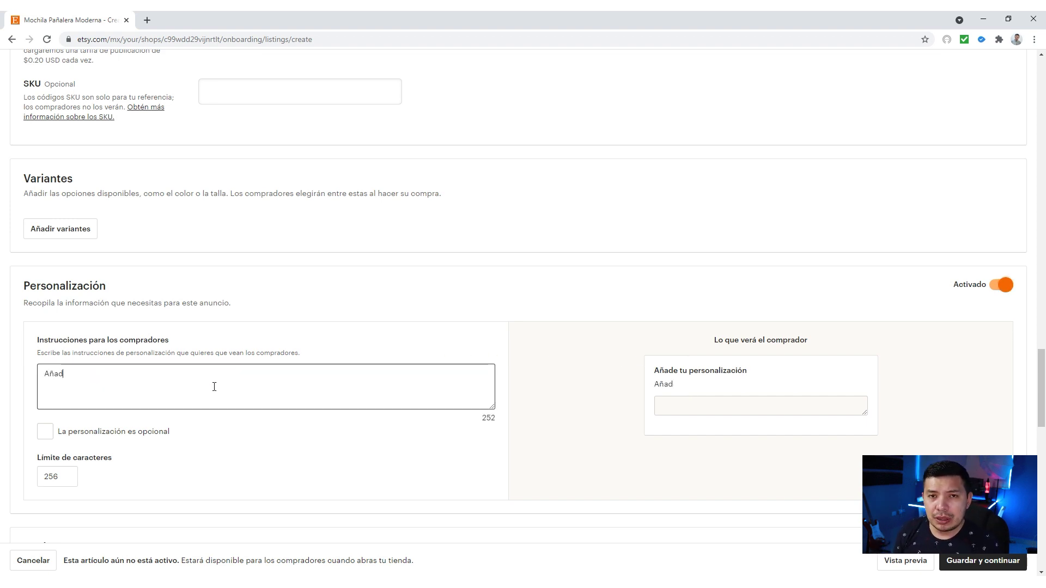
pyautogui.write('e el oombre de tu bebé')
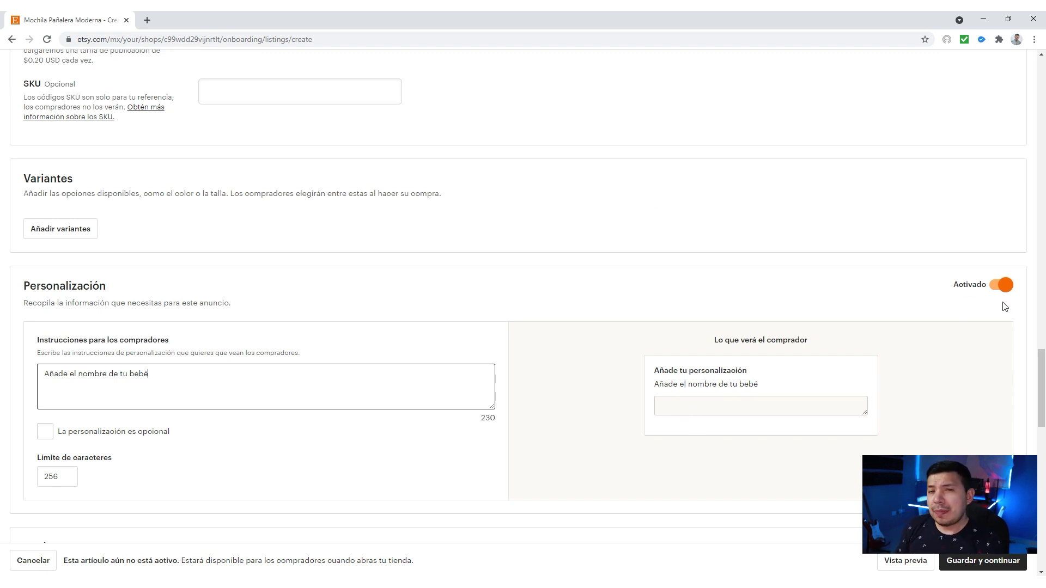
pyautogui.click(1001, 286)
# Set the shipping preparation time (Tiempo de preparación) to 1-2 días laborables.
pyautogui.scroll(-5, 567, 307)
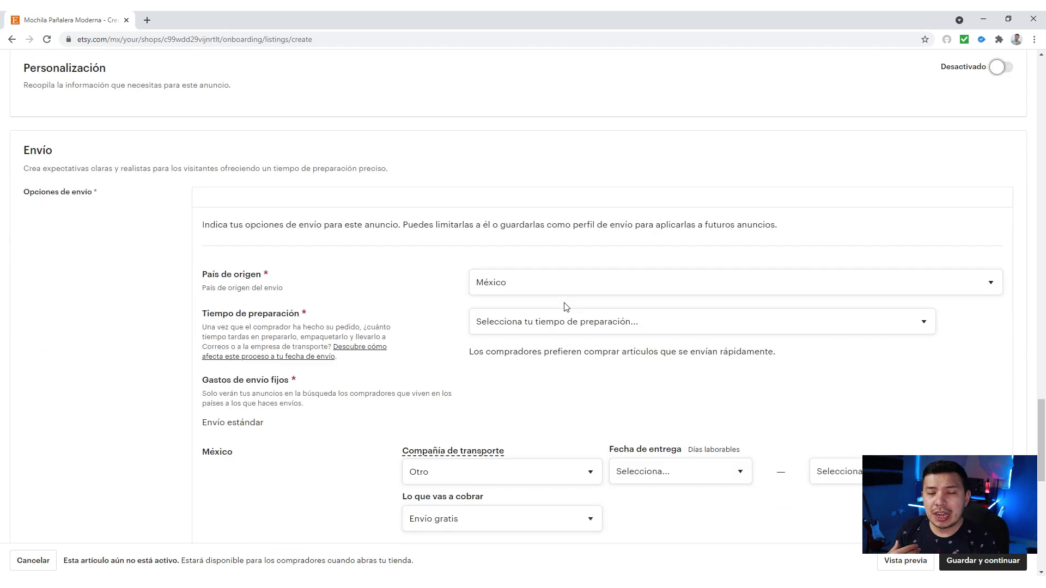
pyautogui.scroll(-1, 612, 312)
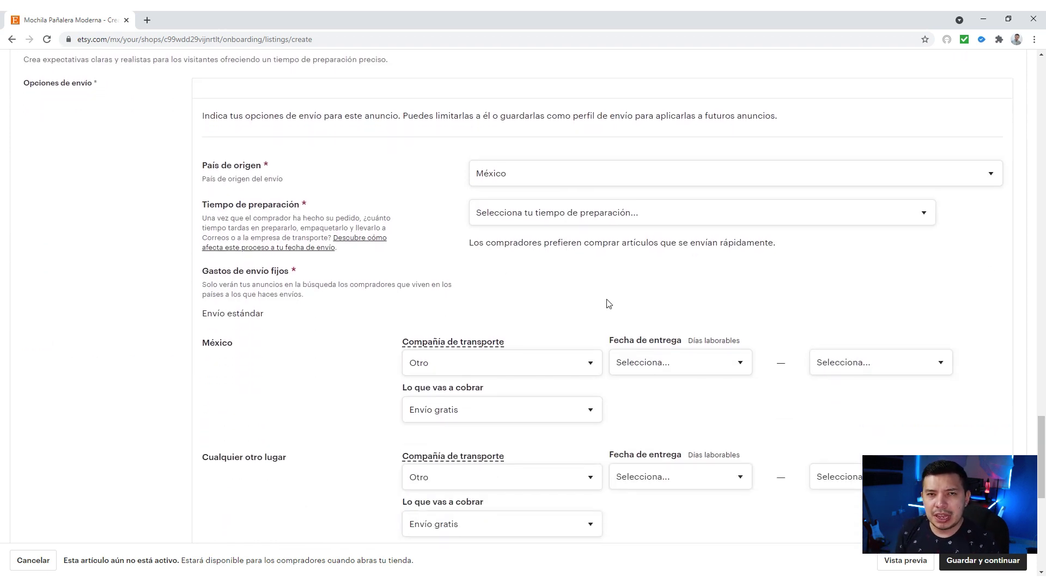
pyautogui.scroll(-1, 613, 304)
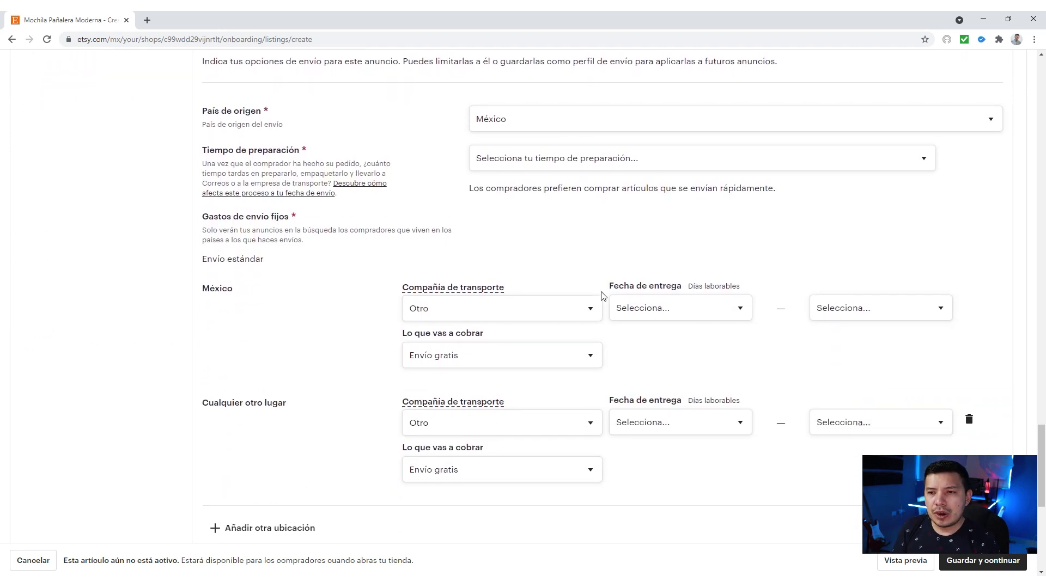
pyautogui.click(498, 162)
pyautogui.click(502, 199)
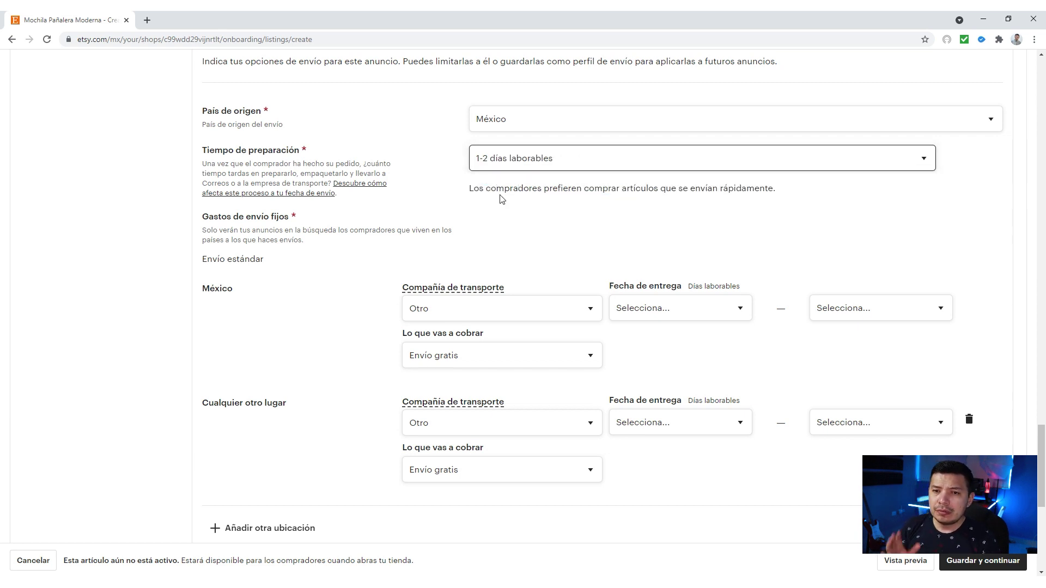
# For standard shipping within México, choose Otro as the carrier and a delivery time of 5 business days.
pyautogui.click(591, 309)
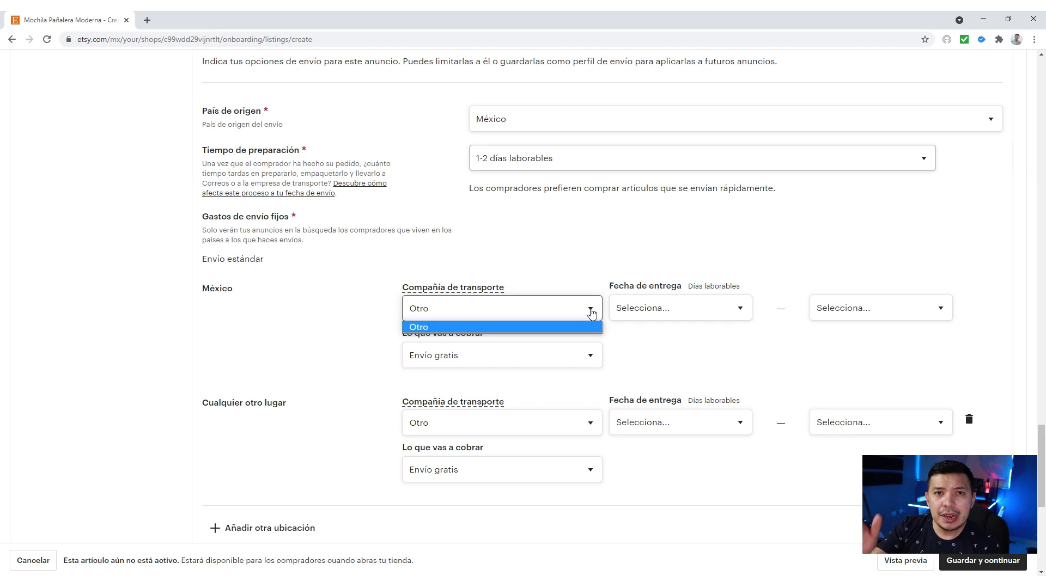
pyautogui.click(594, 327)
pyautogui.click(666, 312)
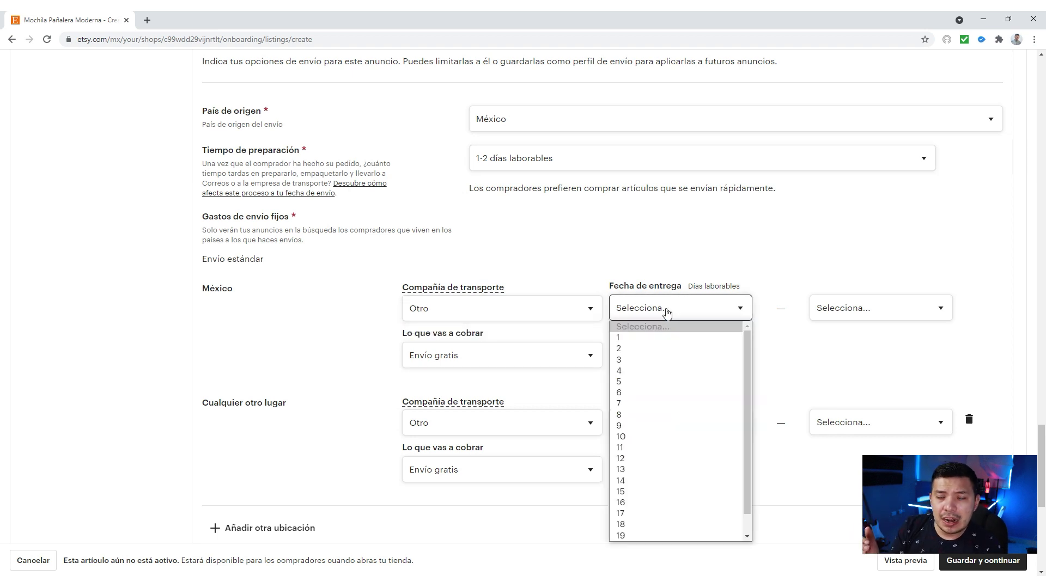
pyautogui.click(656, 383)
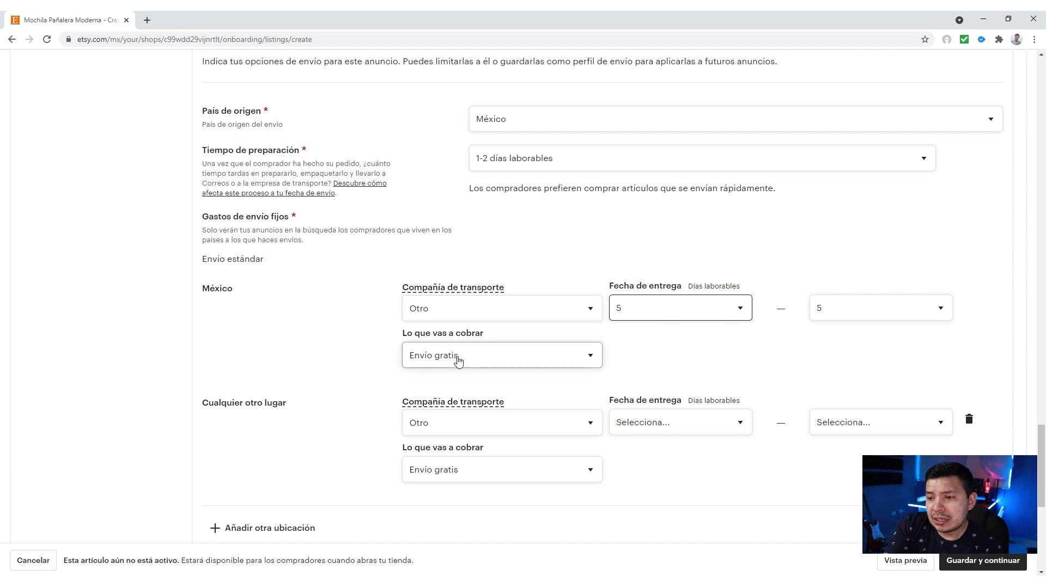
# Try Precio fijo as the shipping charge for México, and switch it back to Envío gratis.
pyautogui.click(526, 364)
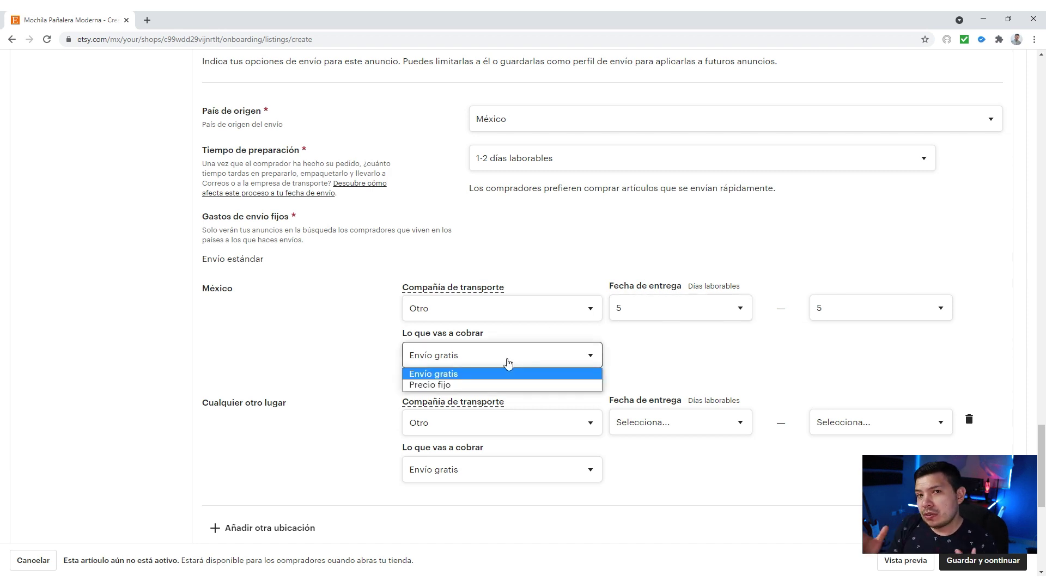
pyautogui.click(467, 384)
pyautogui.click(536, 364)
pyautogui.click(482, 374)
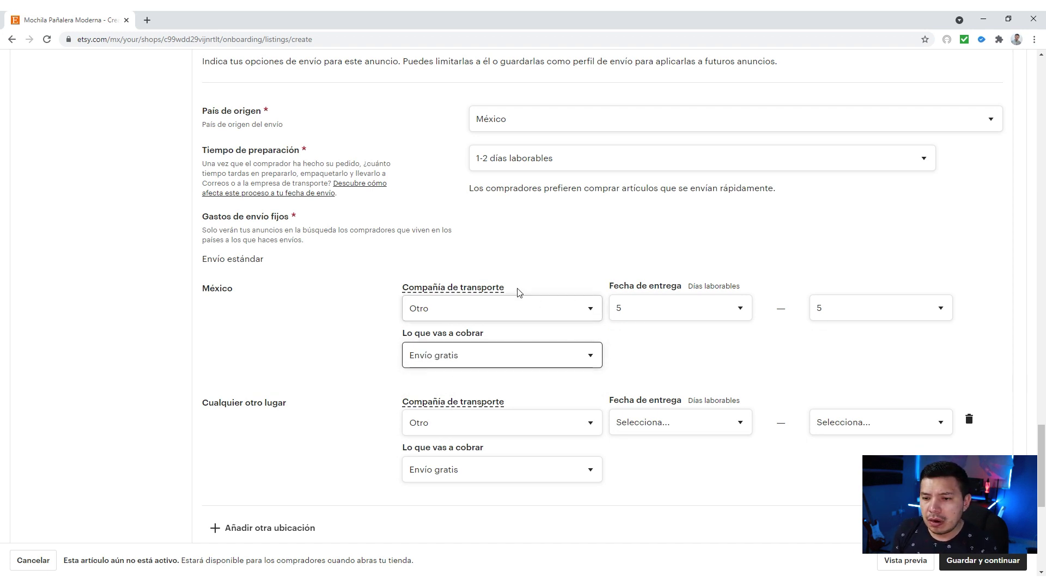
pyautogui.click(460, 309)
pyautogui.click(460, 309)
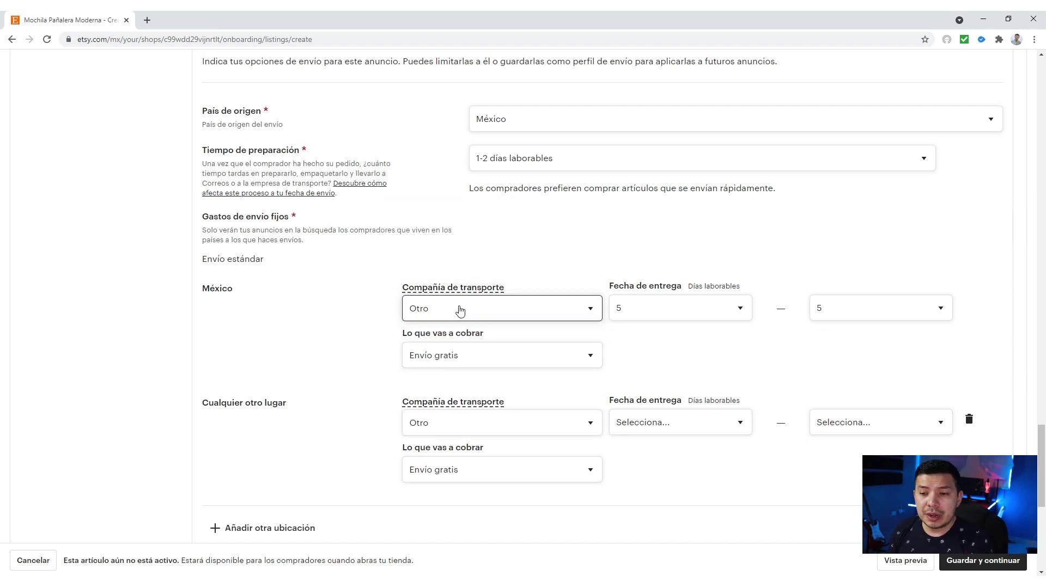
pyautogui.click(506, 354)
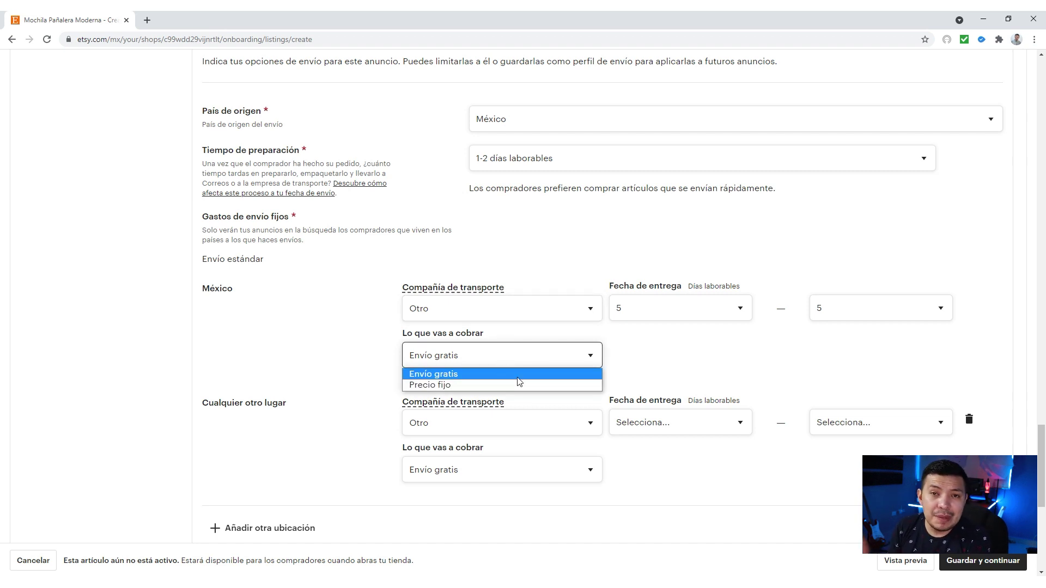
pyautogui.click(648, 364)
# For shipping to Cualquier otro lugar, set a fixed price of MX$ 200 per item and a delivery time of 10 business days.
pyautogui.click(500, 467)
pyautogui.click(460, 500)
pyautogui.click(624, 474)
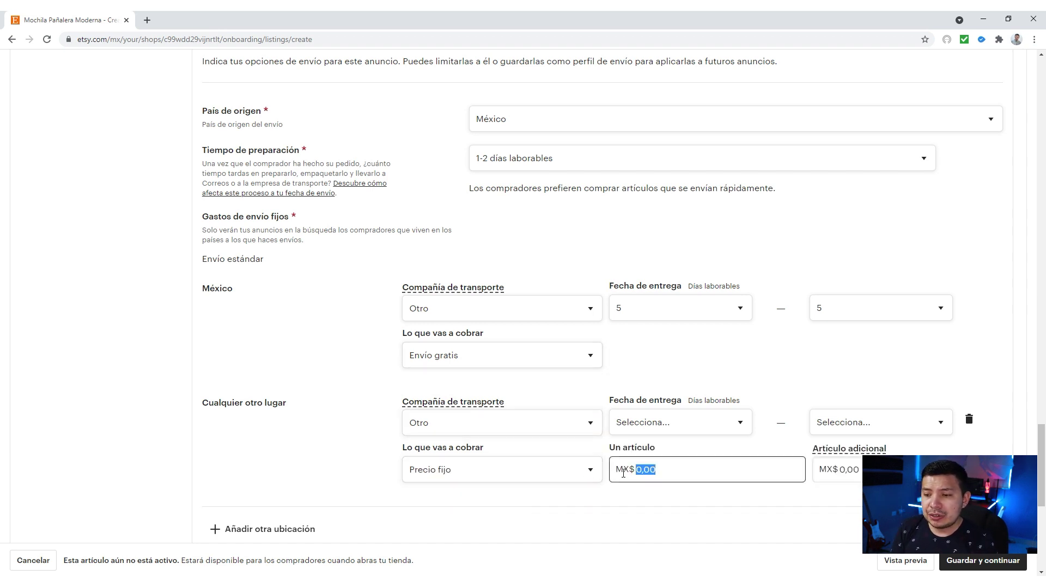
pyautogui.write('200')
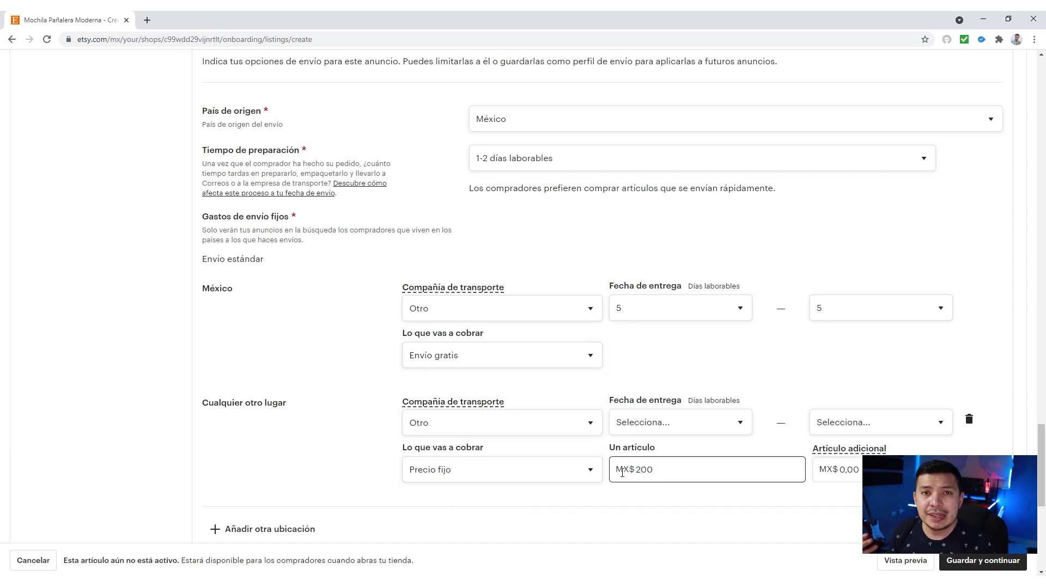
pyautogui.click(726, 419)
pyautogui.scroll(-1, 674, 314)
pyautogui.click(667, 282)
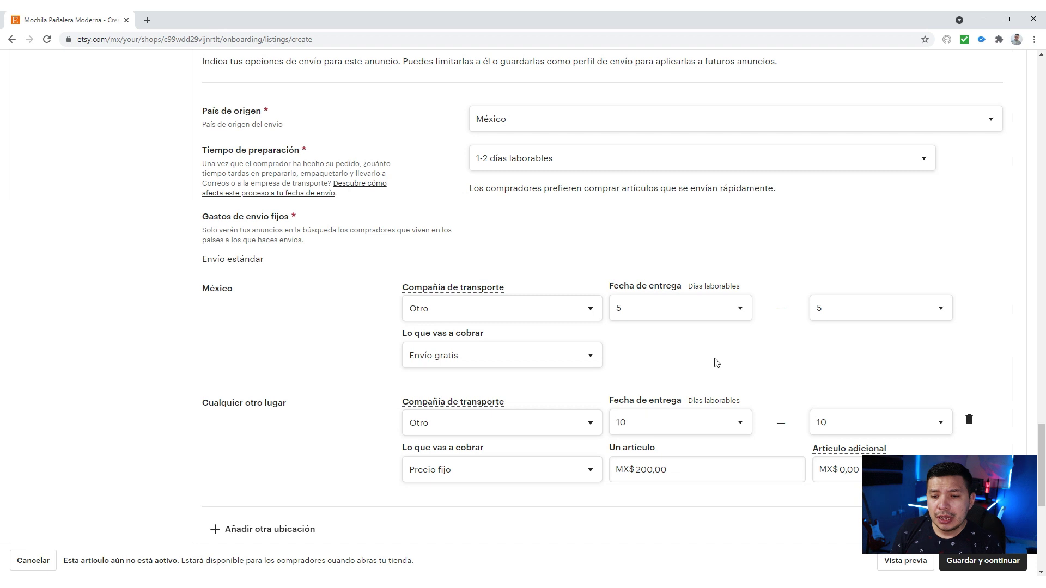
# Review the remaining shipping options and customs information, and preview the shipping costs for the destination Everywhere.
pyautogui.scroll(-3, 717, 362)
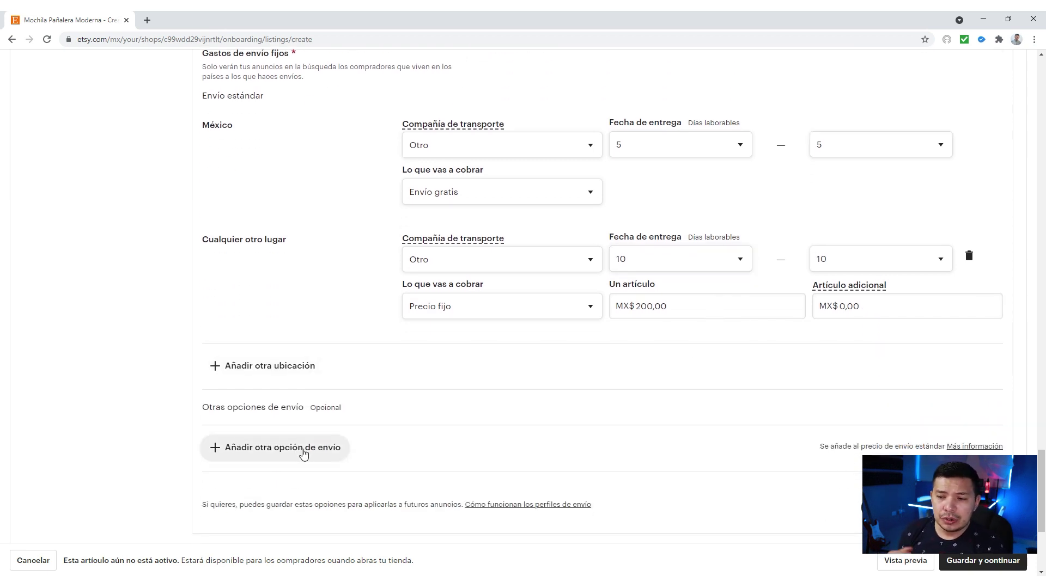
pyautogui.scroll(-2, 647, 451)
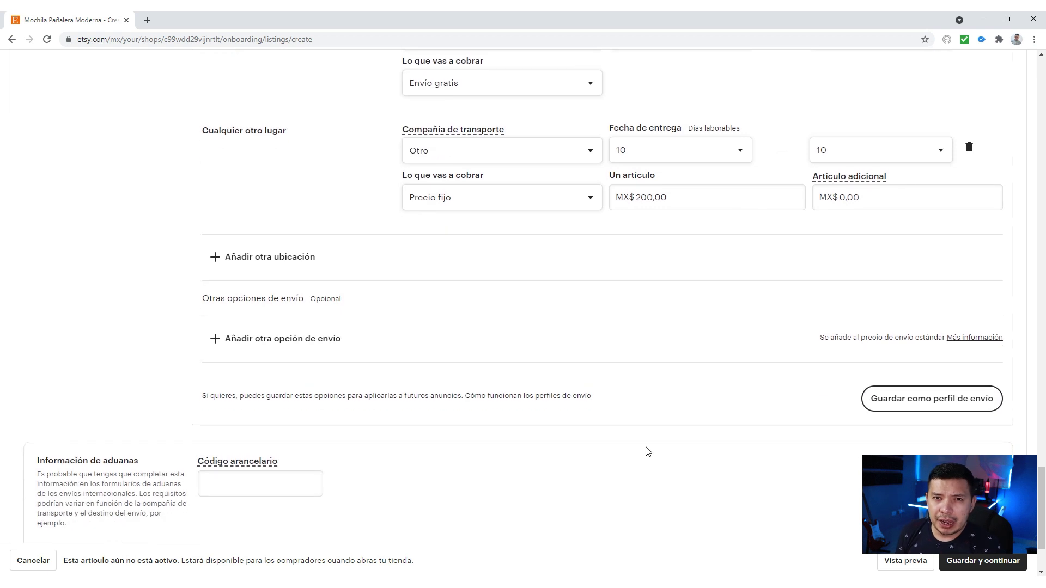
pyautogui.scroll(-2, 647, 451)
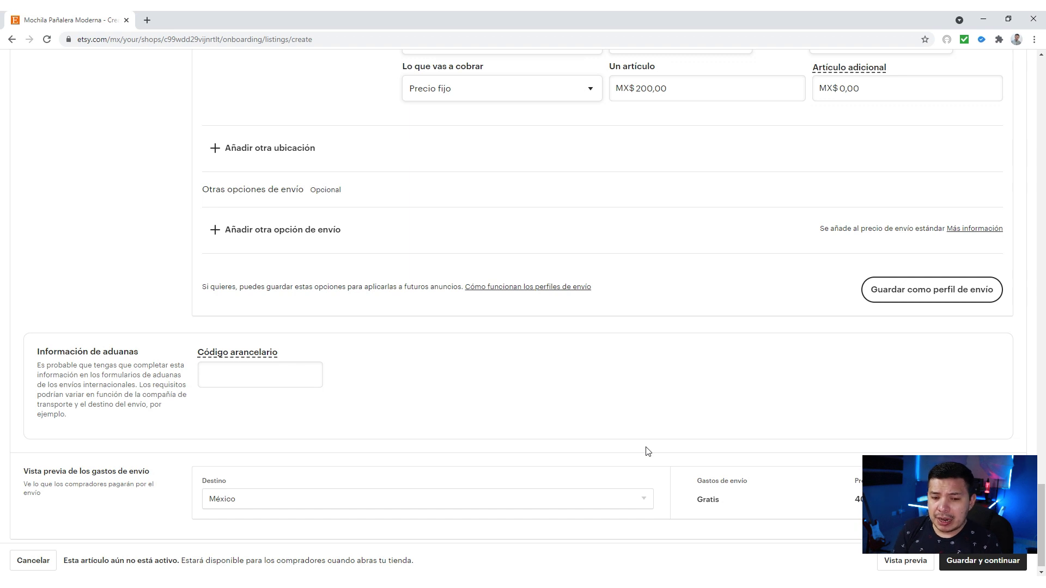
pyautogui.click(212, 371)
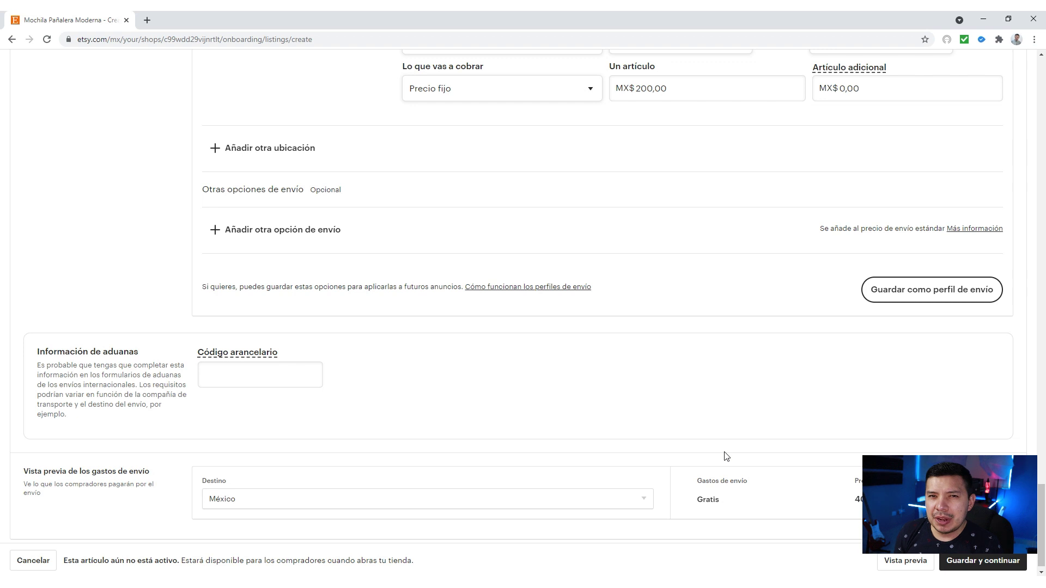
pyautogui.scroll(-1, 725, 456)
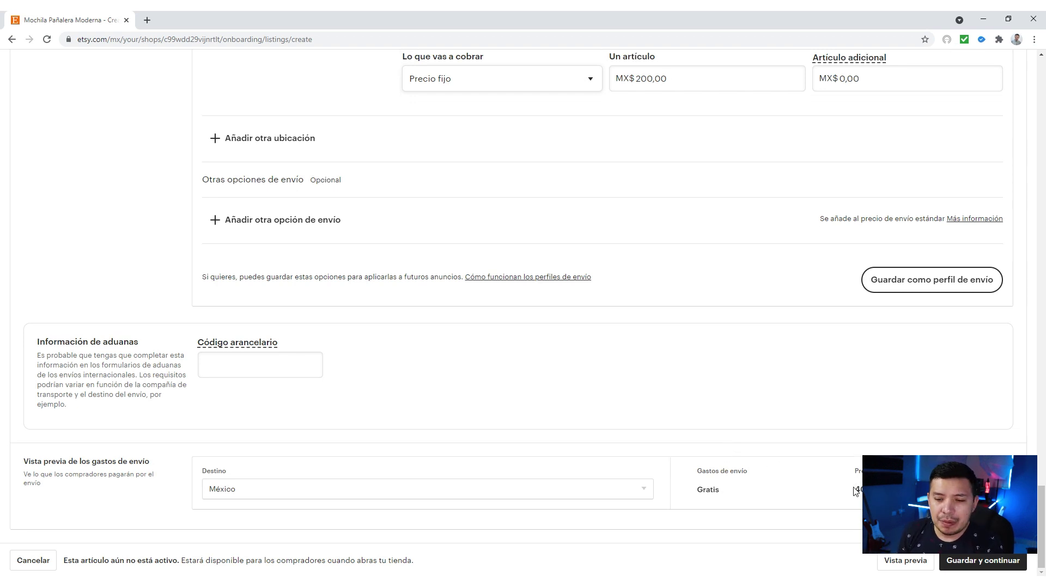
pyautogui.click(645, 489)
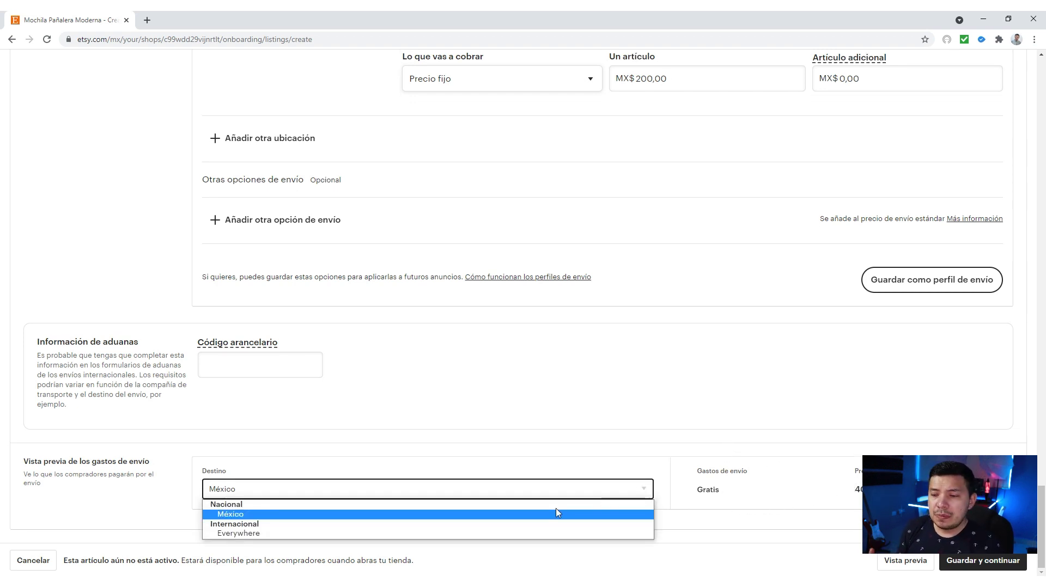
pyautogui.click(495, 531)
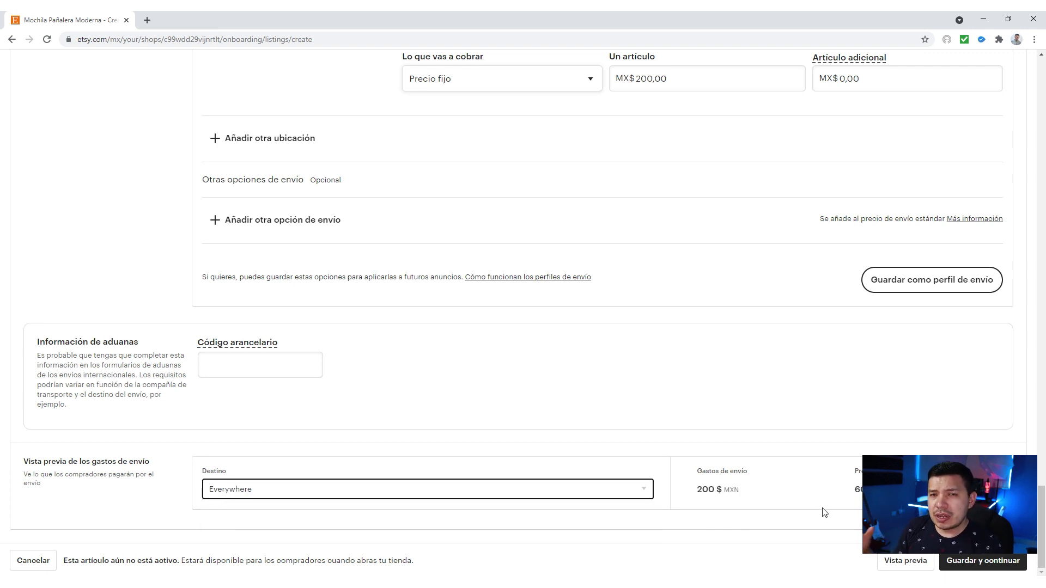
# Preview the shipping costs for the destination México, and save the listing and the shop inventory.
pyautogui.click(643, 493)
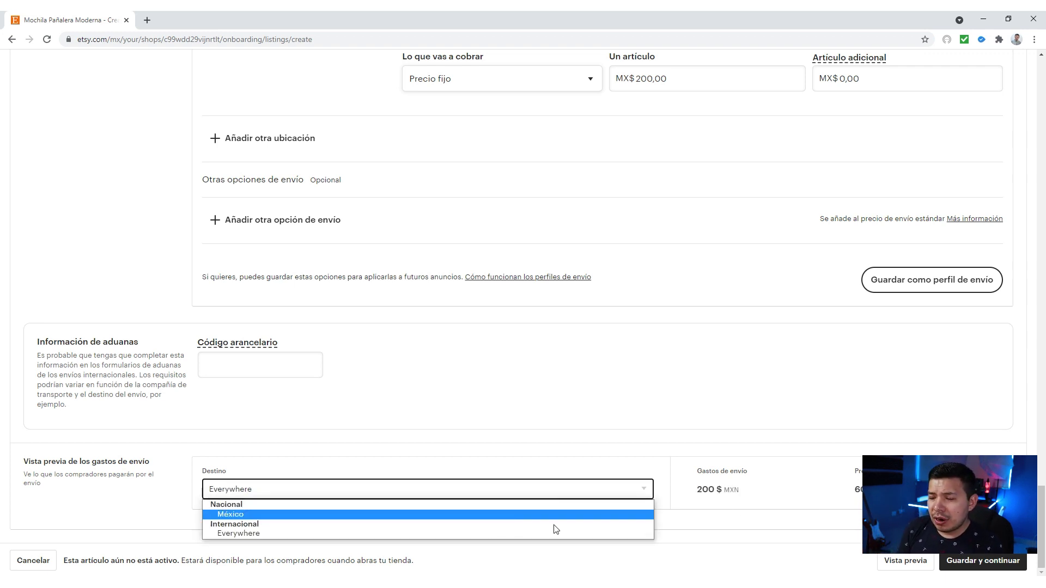
pyautogui.press('Return')
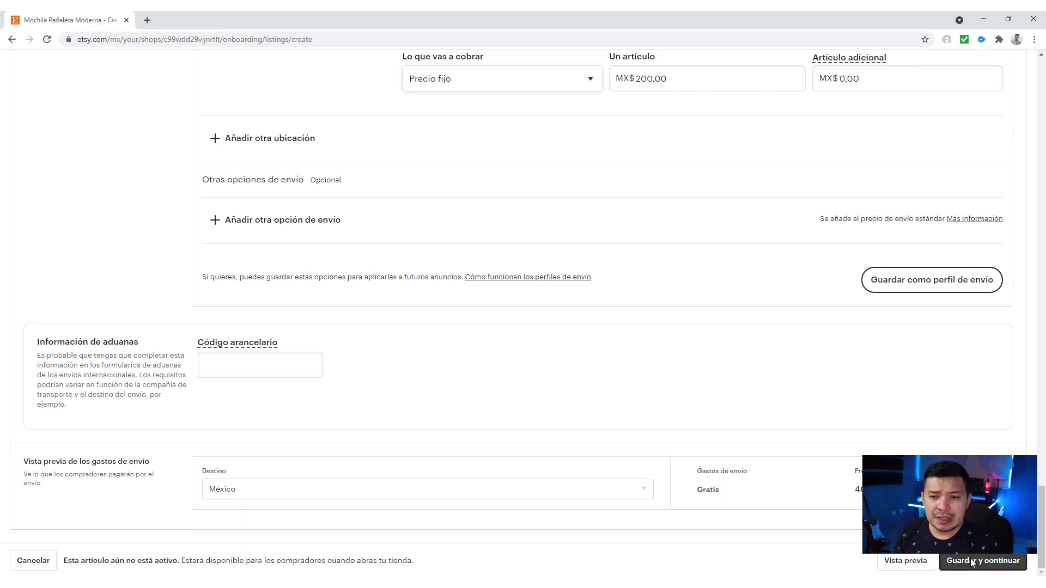
pyautogui.click(969, 559)
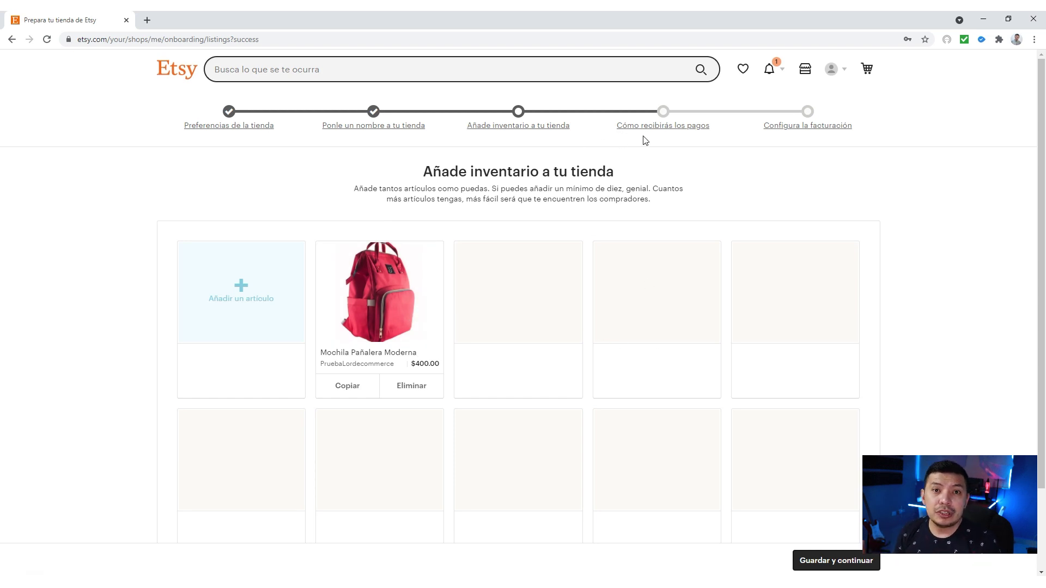
pyautogui.scroll(-3, 506, 215)
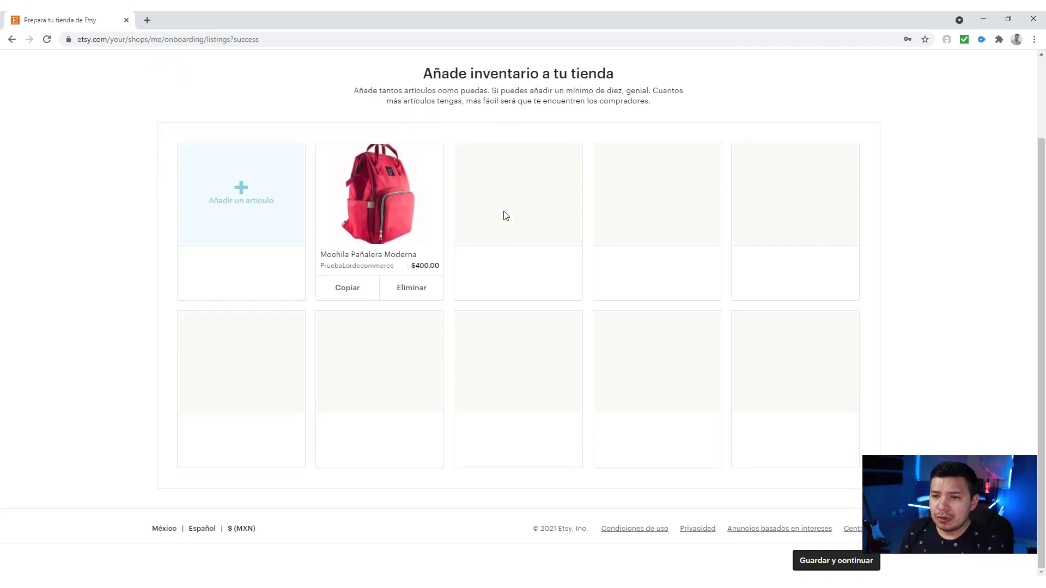
pyautogui.click(818, 558)
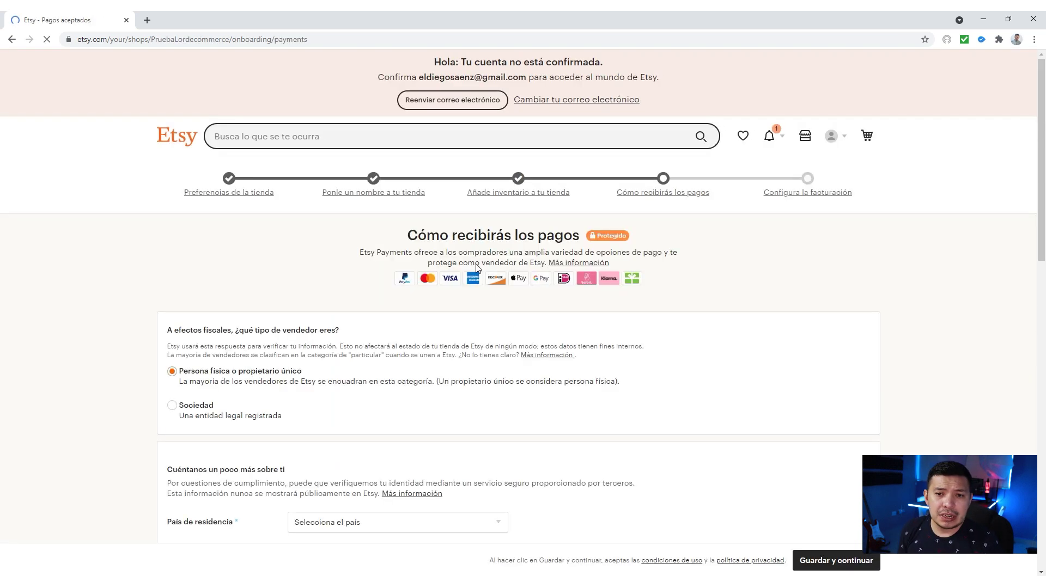
# In the payment details, set the country of residence to México and enter the seller's first name.
pyautogui.scroll(-1, 534, 426)
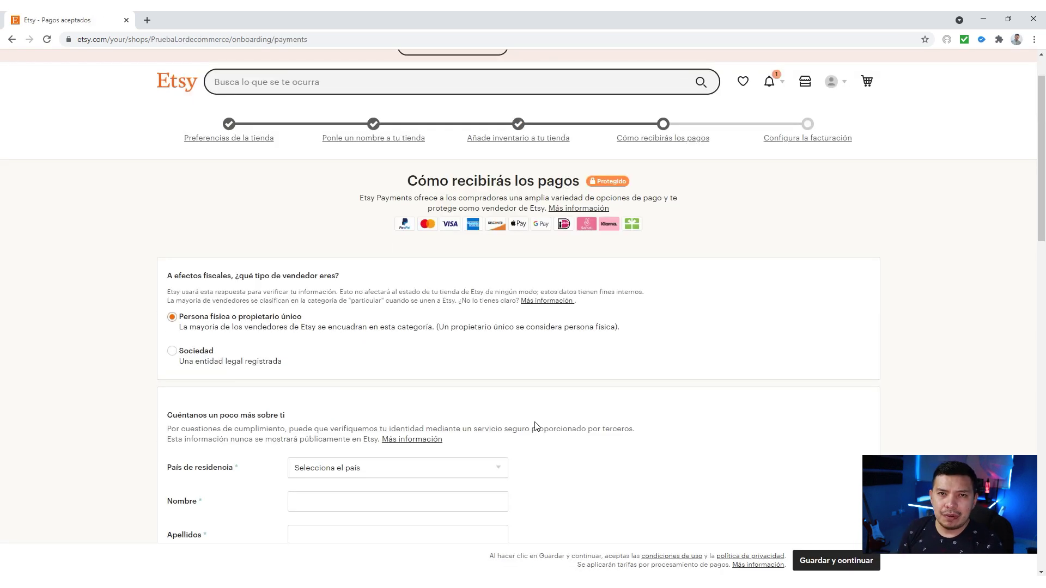
pyautogui.scroll(-1, 535, 426)
pyautogui.scroll(-2, 535, 426)
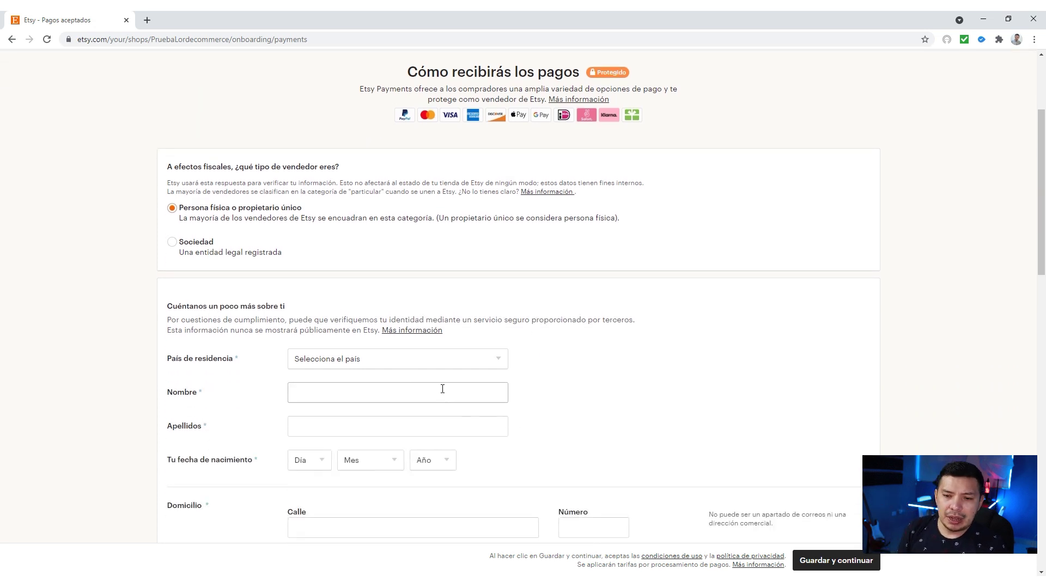
pyautogui.click(384, 367)
pyautogui.scroll(-5, 390, 452)
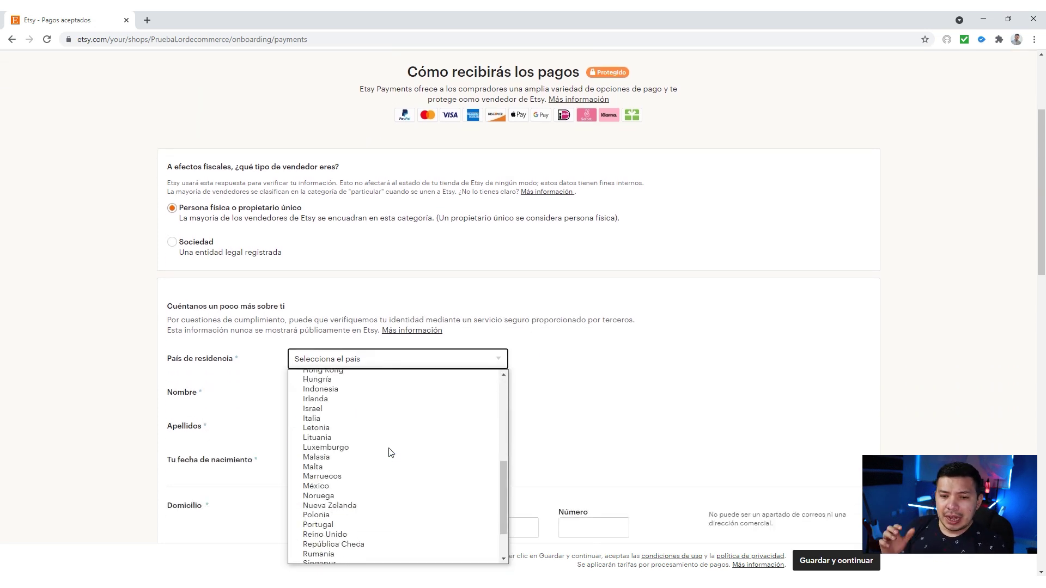
pyautogui.click(354, 392)
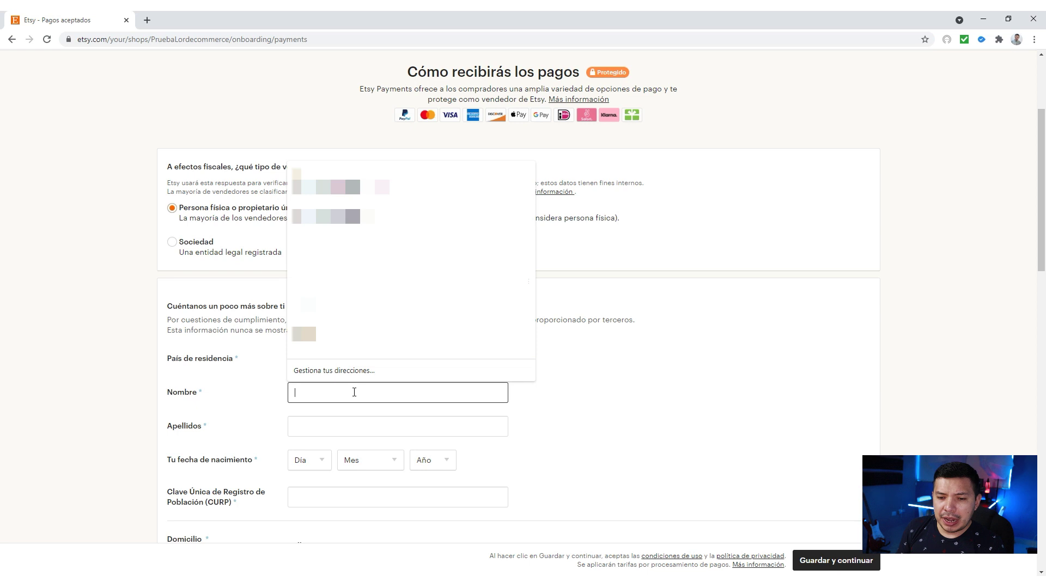
pyautogui.write('Diego')
pyautogui.press('Tab')
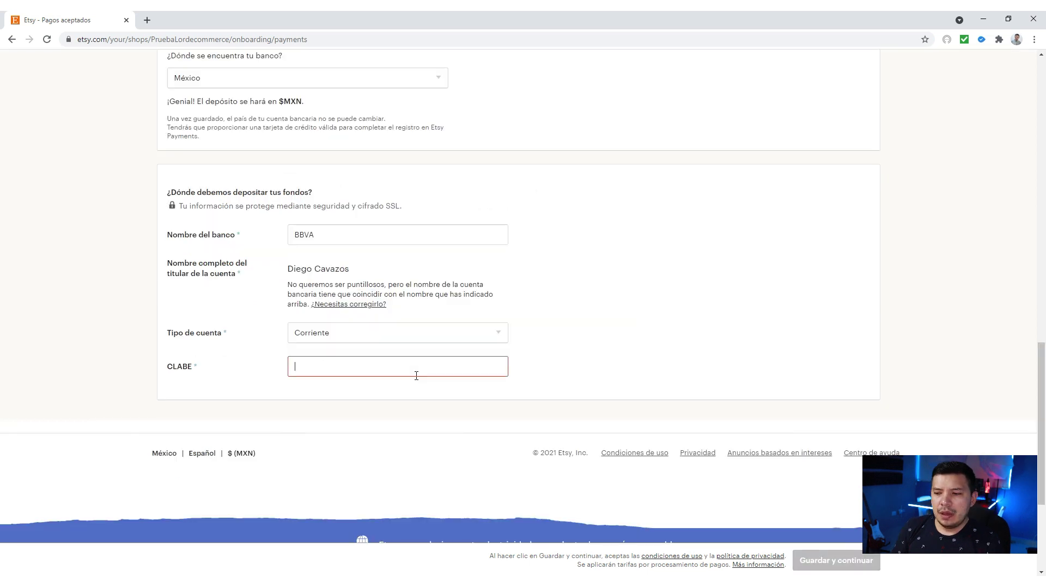
# Enter the bank account's CLABE number and save the payment details.
pyautogui.hotkey('ctrl', 'v')
pyautogui.click(724, 366)
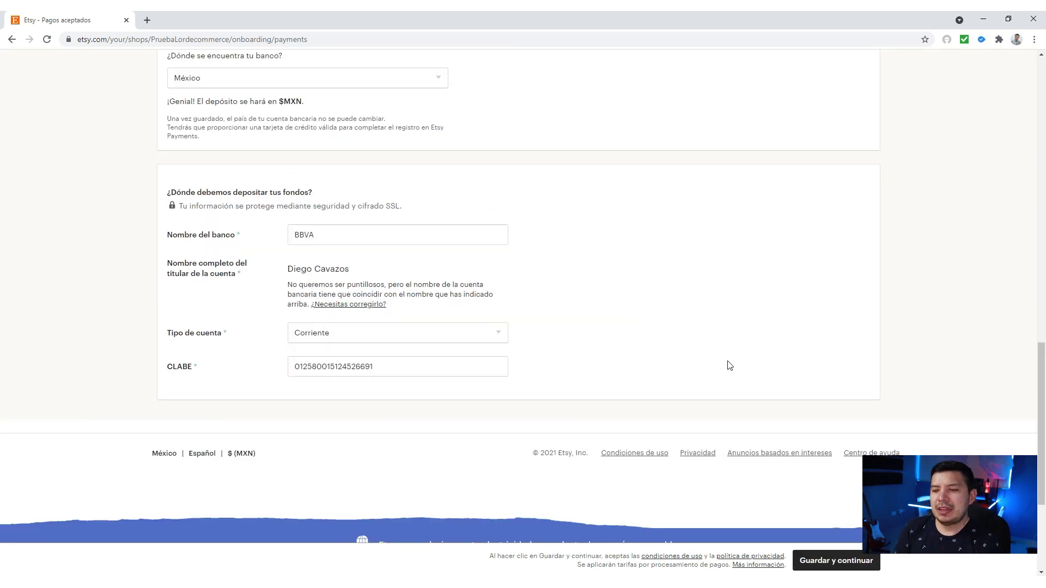
pyautogui.click(815, 560)
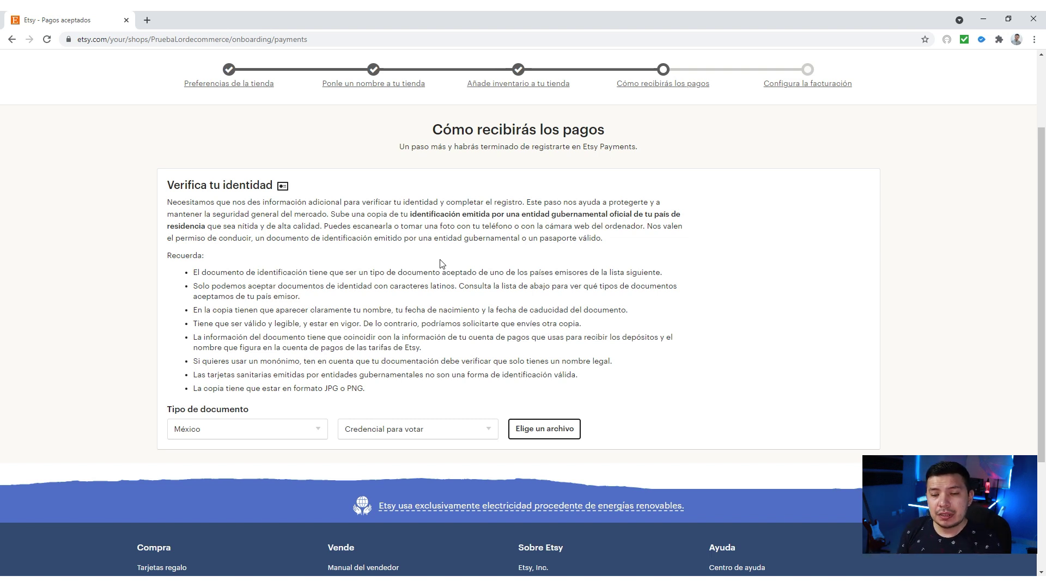
# Submit the uploaded Credencial para votar from México for identity verification.
pyautogui.scroll(1, 441, 264)
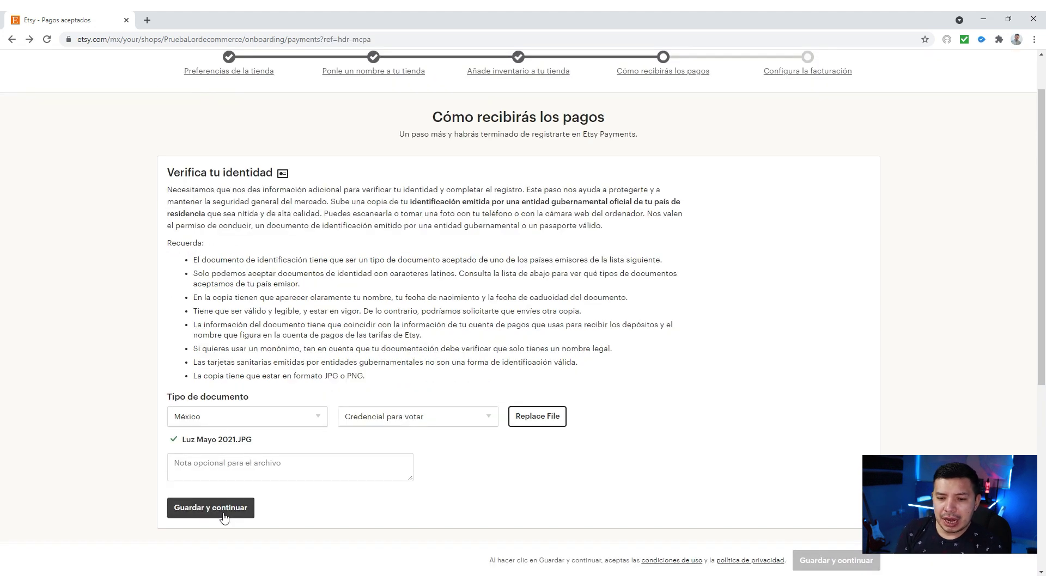
pyautogui.click(223, 517)
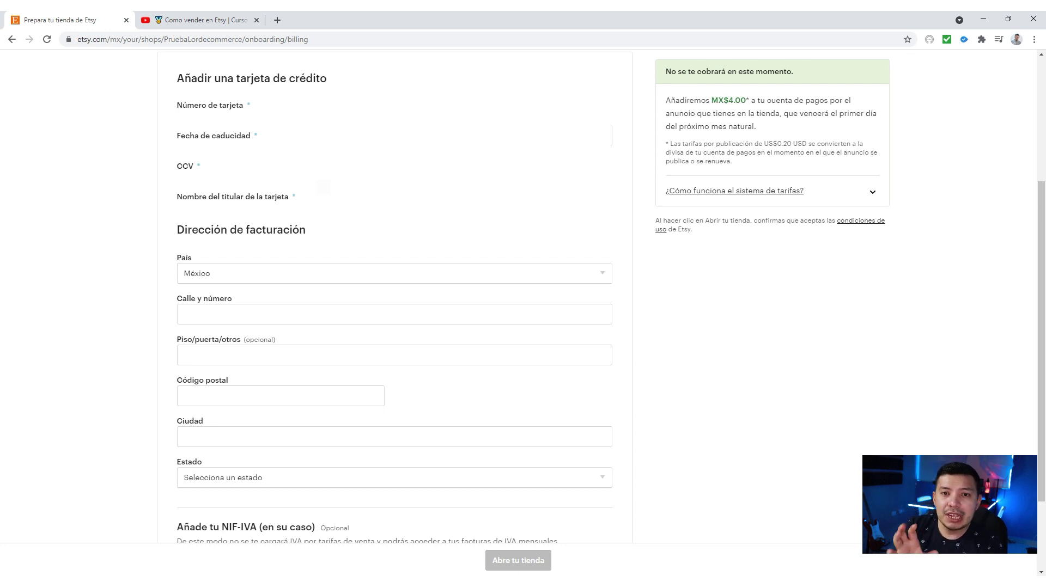
# Enter the expiry month and year of the credit card for billing.
pyautogui.click(397, 136)
pyautogui.click(382, 159)
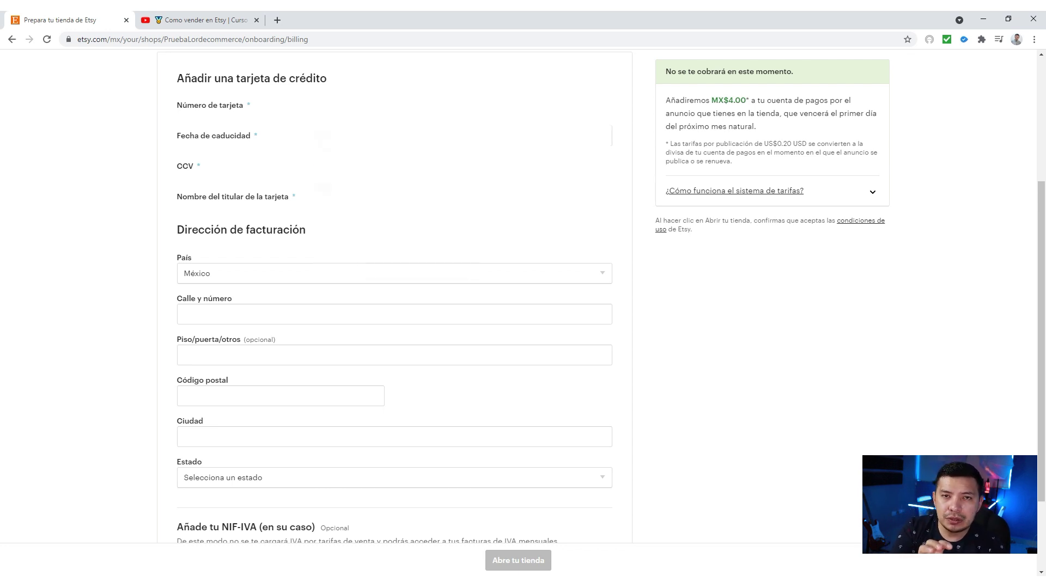
pyautogui.click(545, 135)
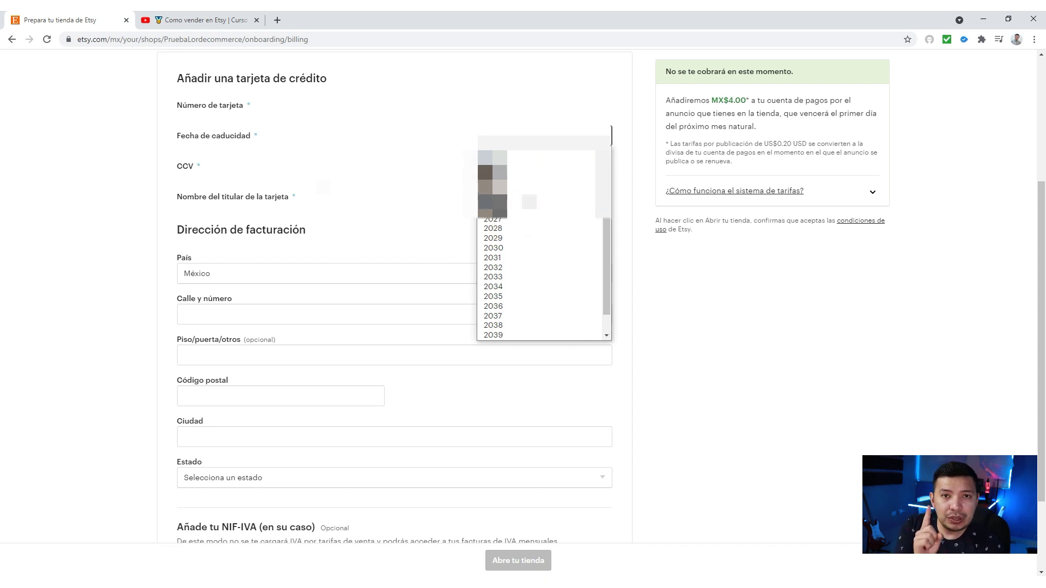
pyautogui.click(526, 202)
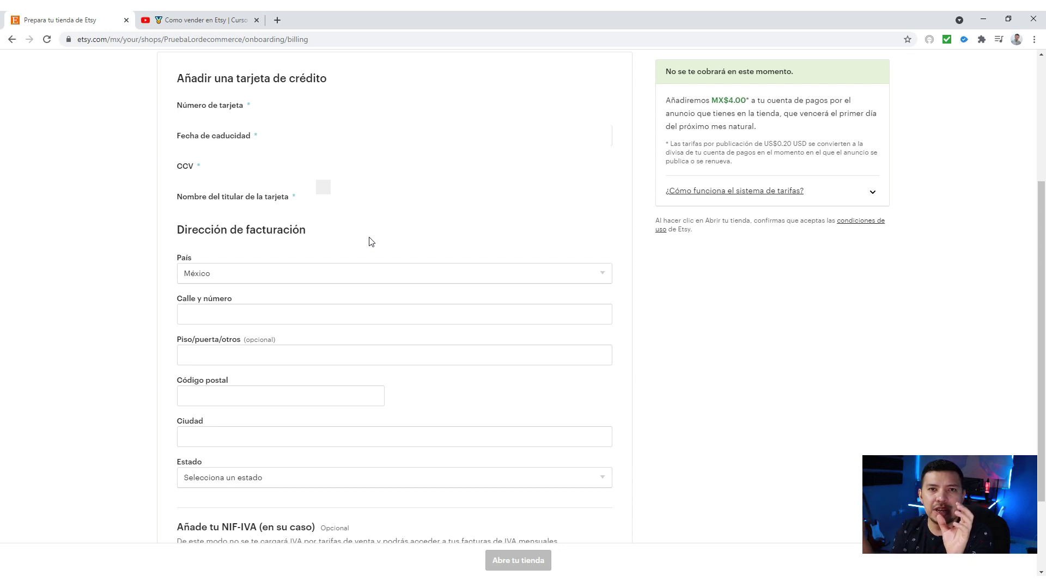
# Fill in the billing address for the card and open the shop.
pyautogui.click(282, 315)
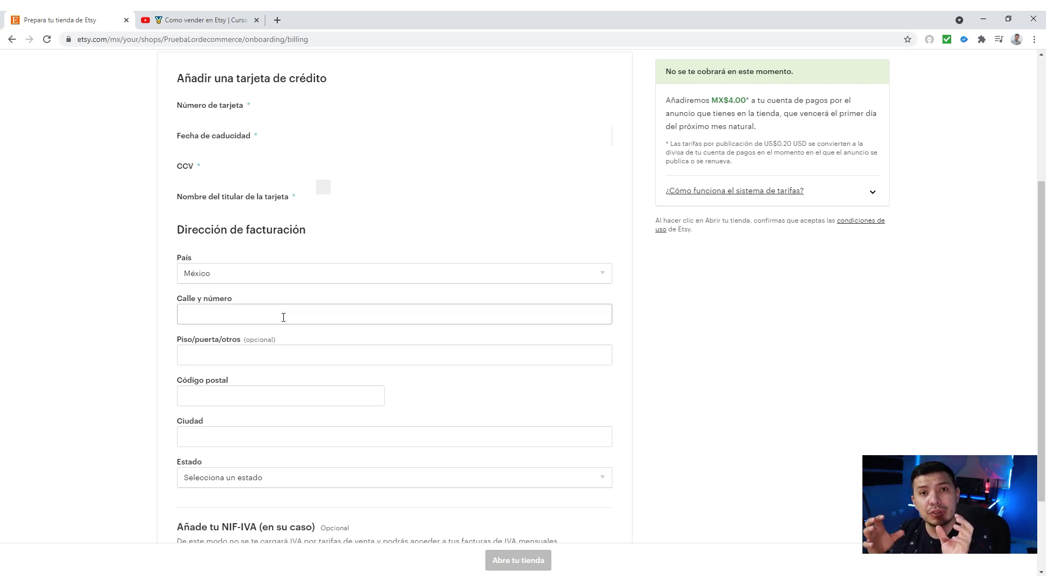
pyautogui.press('Escape')
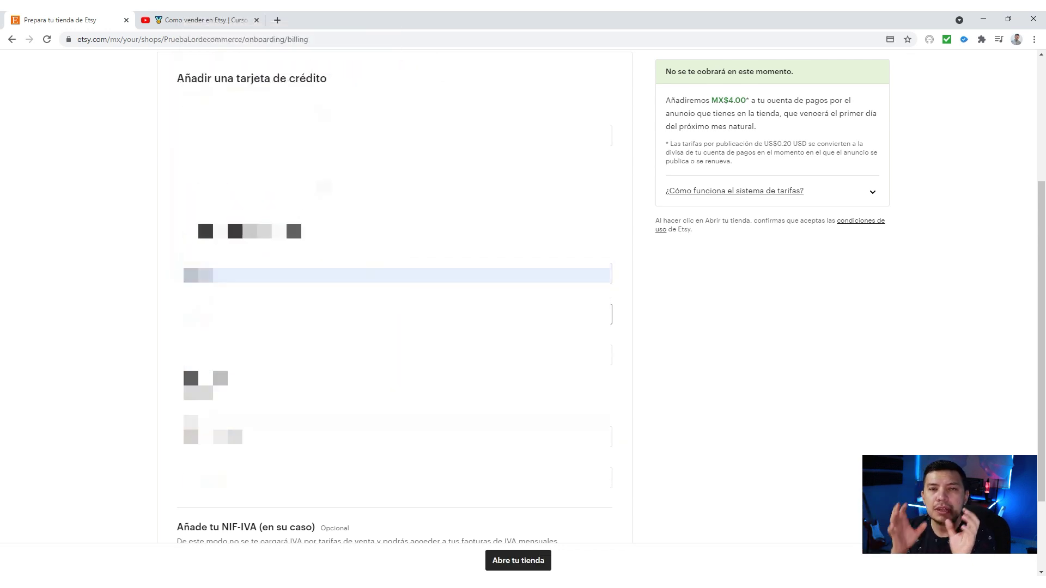
pyautogui.scroll(-2, 583, 367)
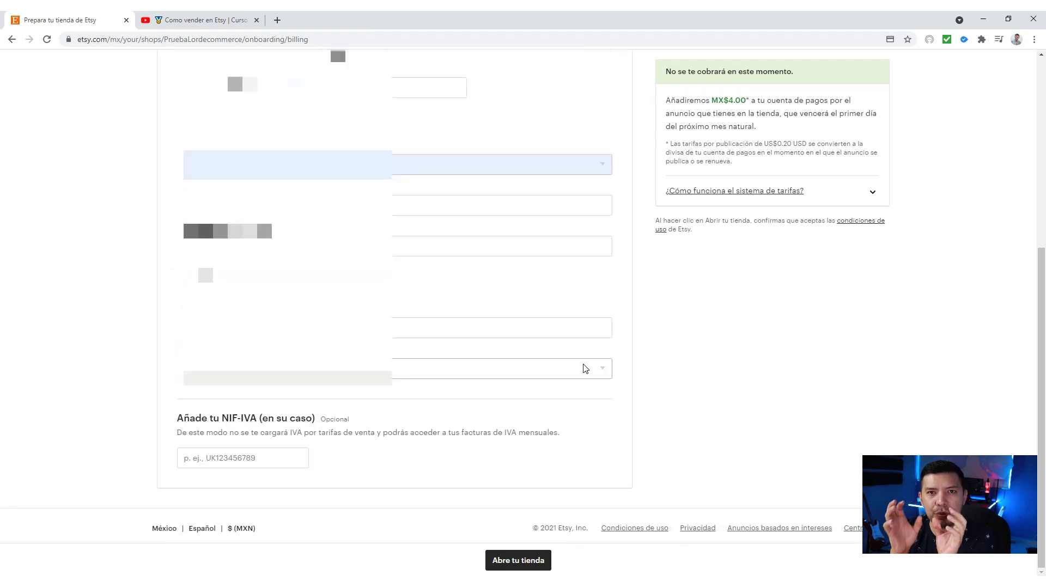
pyautogui.click(516, 561)
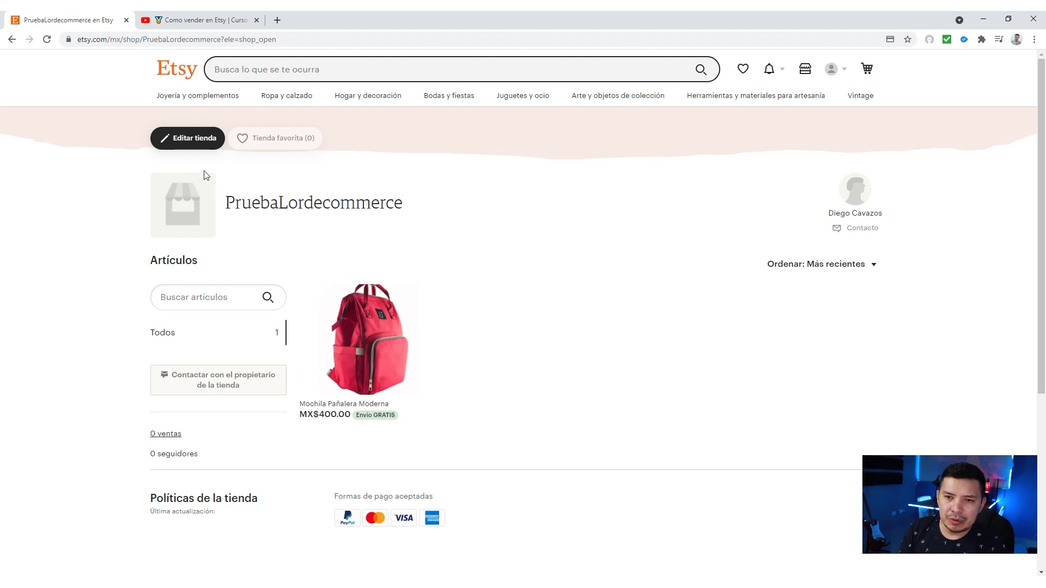
# View the new shop in edit mode and examine the statistics overview on the shop manager's Panel page.
pyautogui.click(196, 139)
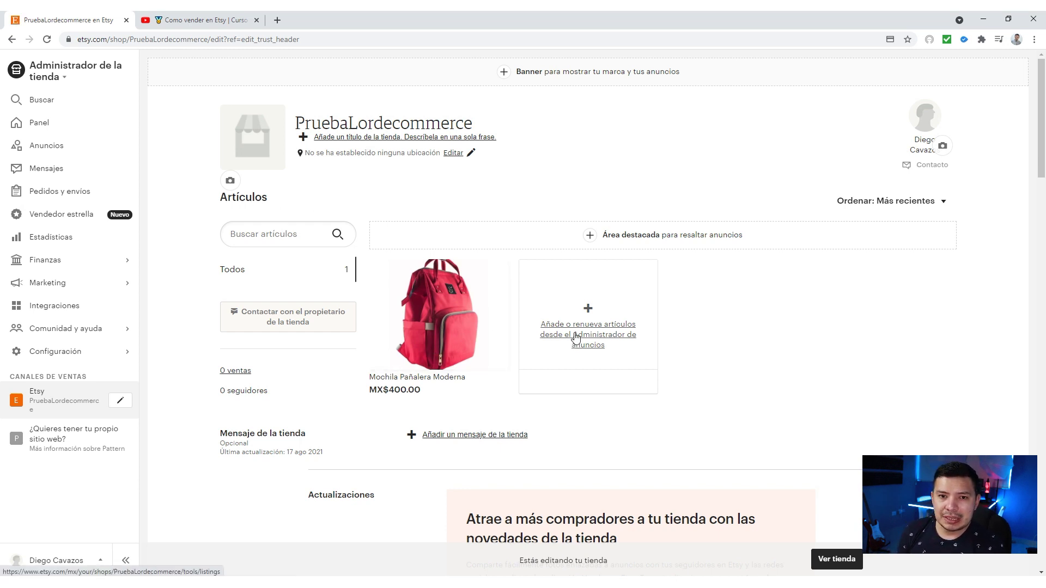
pyautogui.press('F5')
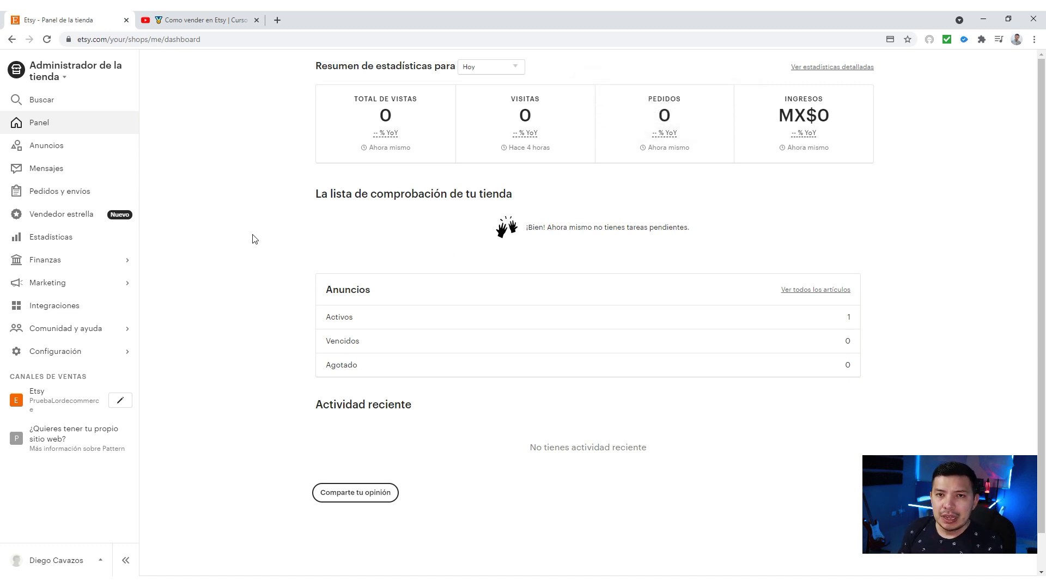
# Look through the Anuncios, Mensajes and Pedidos y envíos pages, skipping the introduction to orders.
pyautogui.click(60, 156)
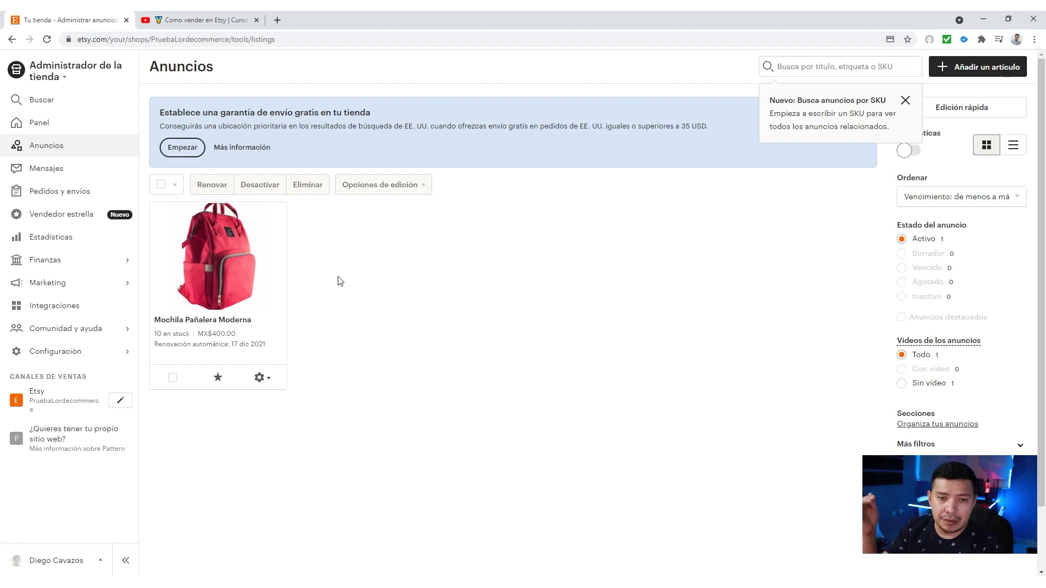
pyautogui.click(32, 170)
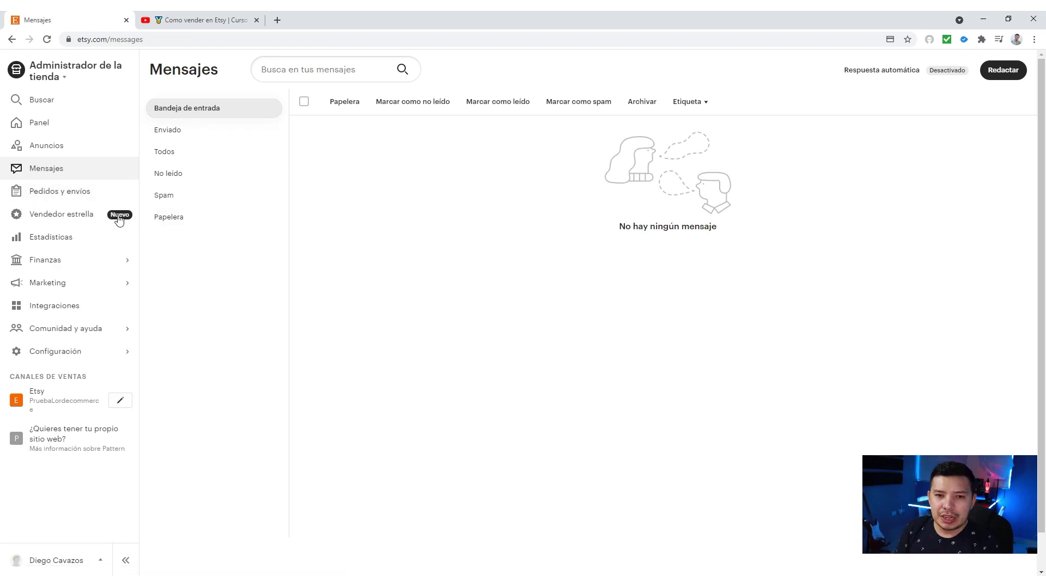
pyautogui.click(67, 198)
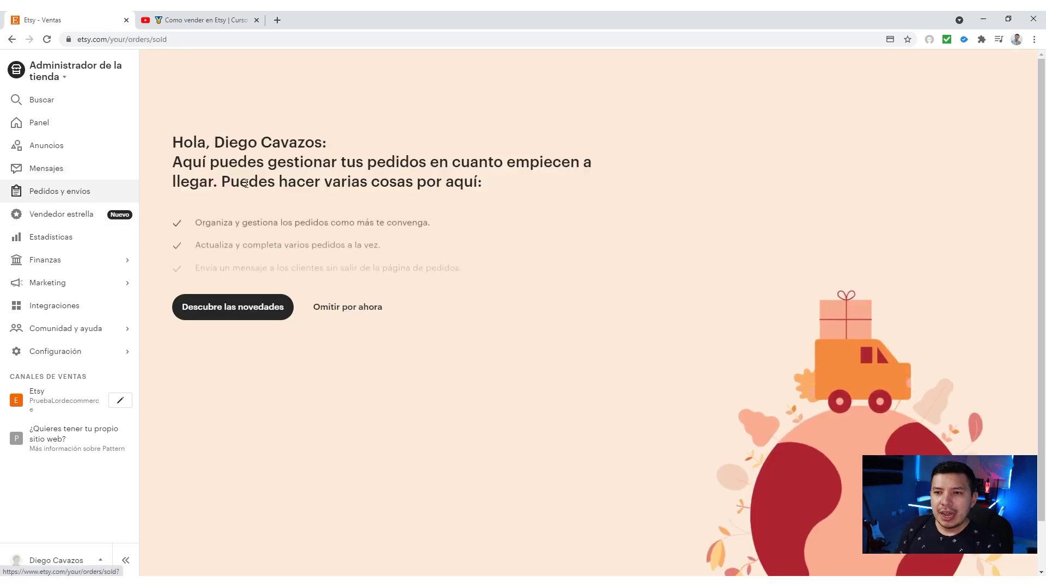
pyautogui.click(340, 307)
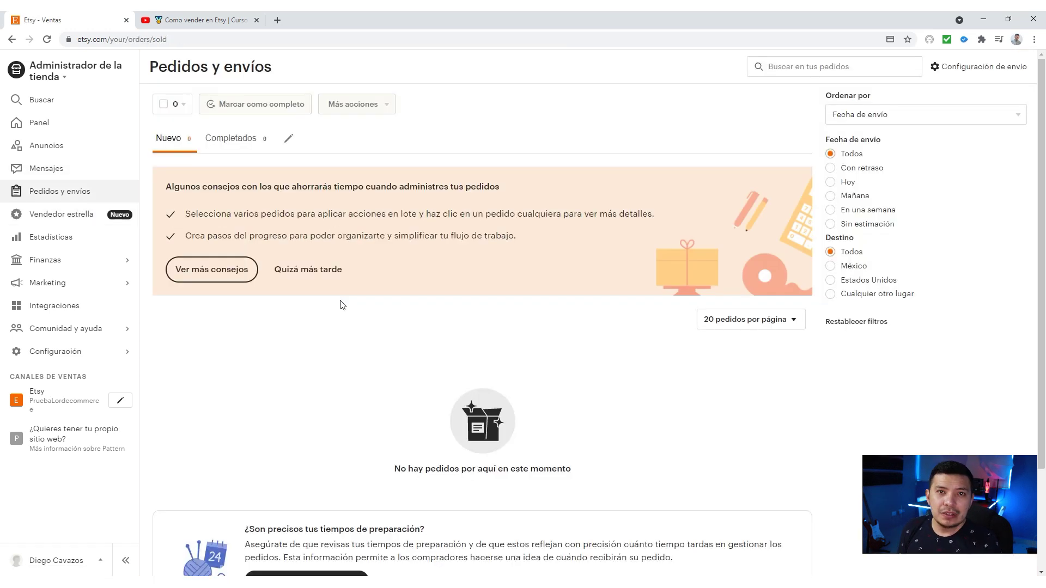